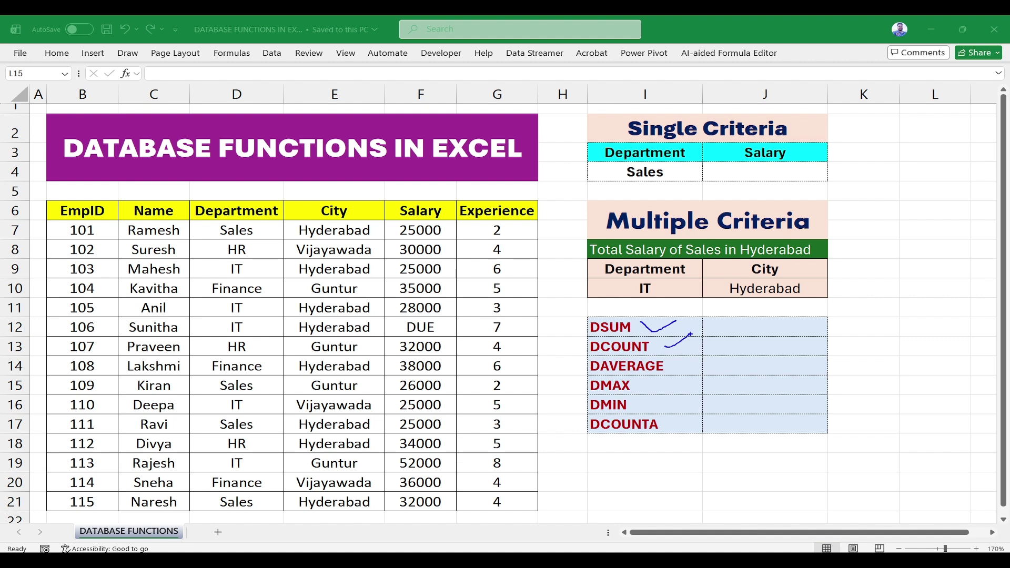
drag(676, 365, 694, 352)
drag(650, 408, 674, 394)
key(Escape)
key(Escape)
click(500, 230)
drag(421, 232, 420, 506)
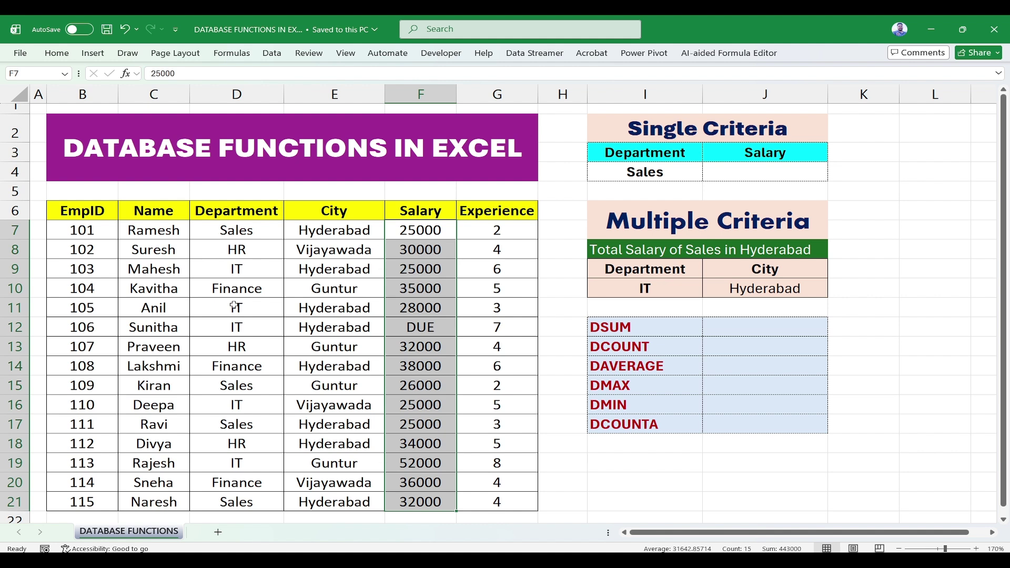
click(240, 388)
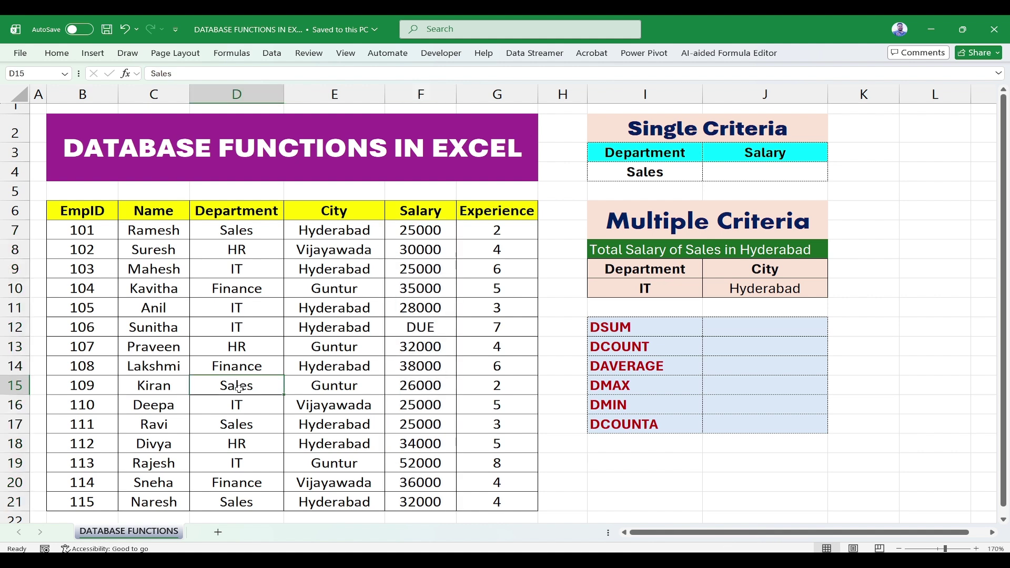
click(405, 387)
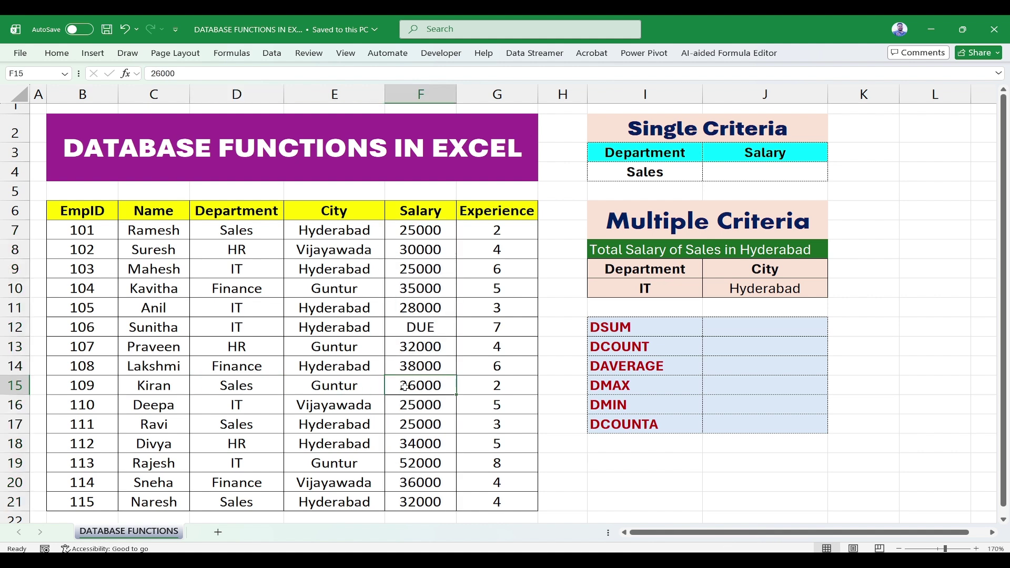
Enter =DSUM(B6:G21,J3,I3:I4) in J4 to total the Sales department's salaries from the employee table
click(739, 170)
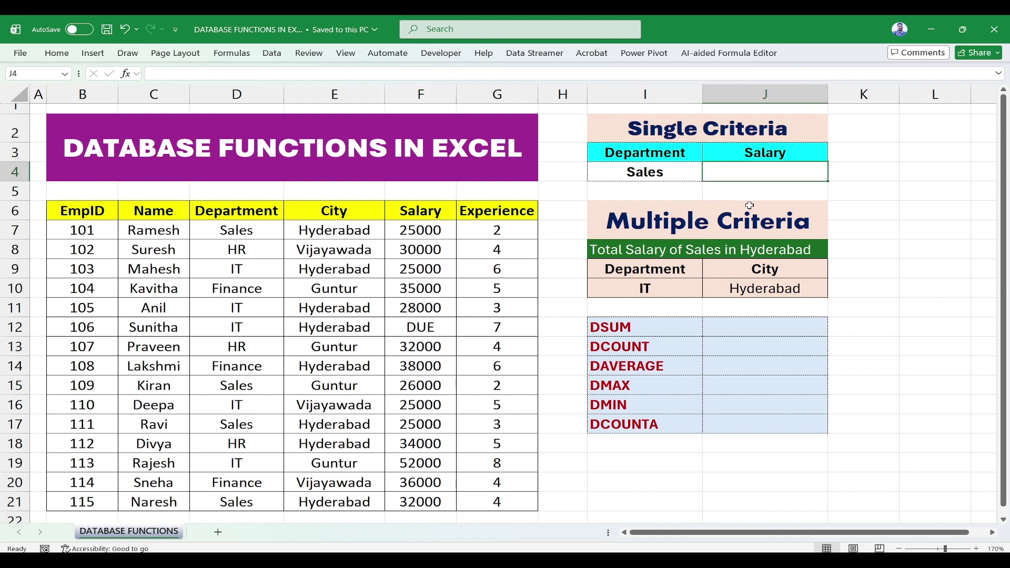
text(=DSUM)
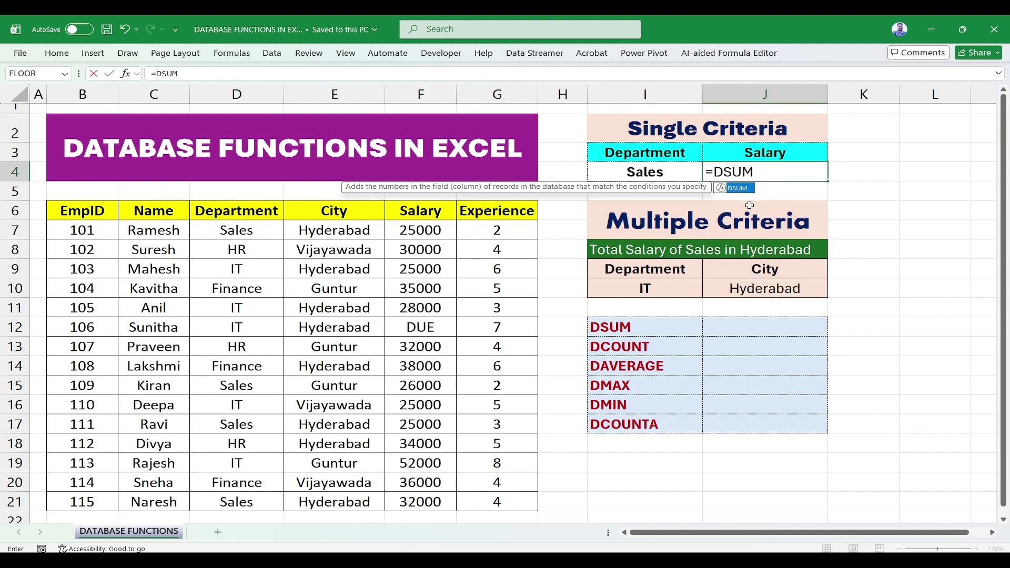
text(()
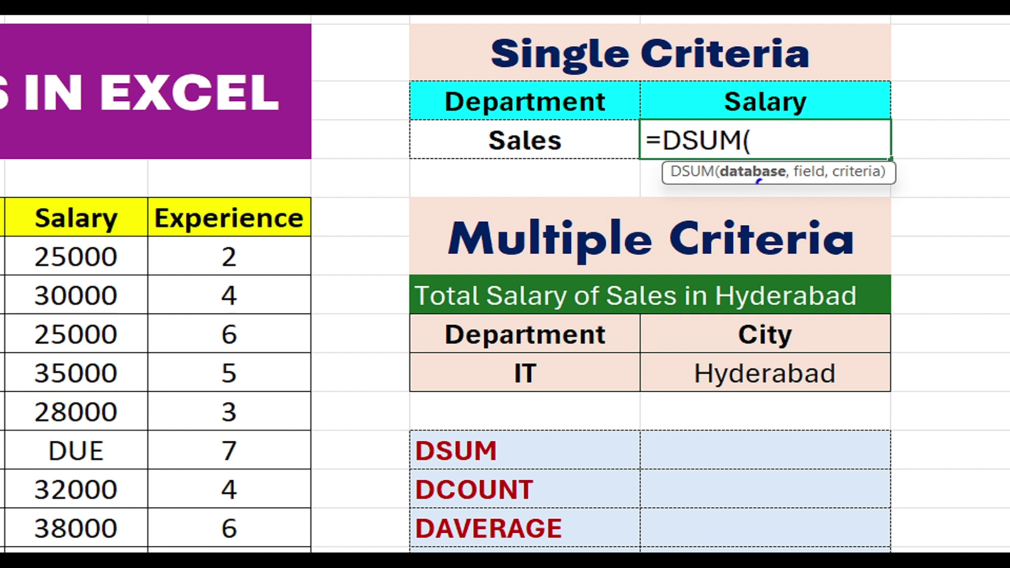
drag(761, 180, 749, 194)
mouse_move(813, 177)
mouse_down()
mouse_move(808, 183)
mouse_move(850, 202)
mouse_up()
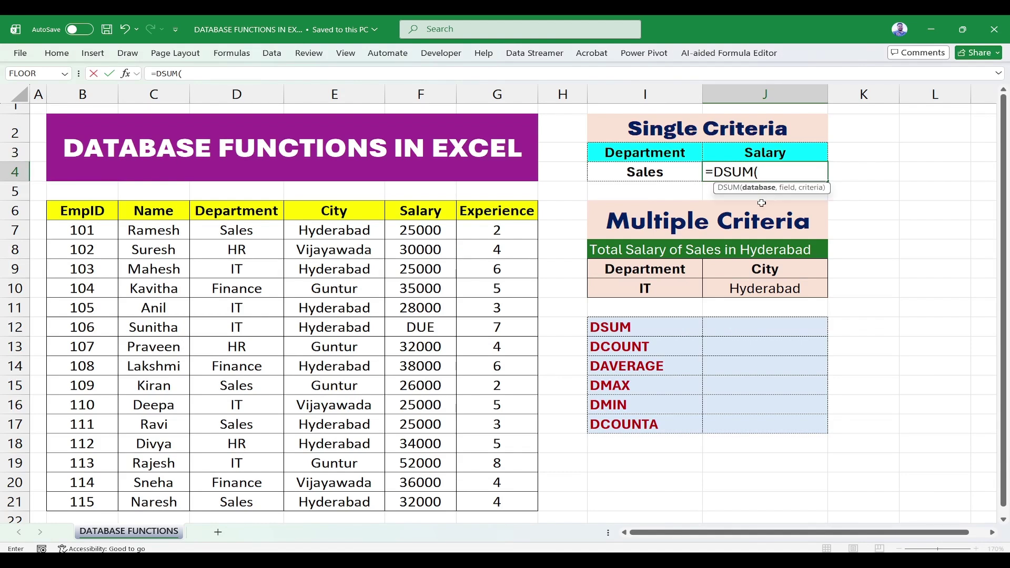
drag(68, 218, 505, 505)
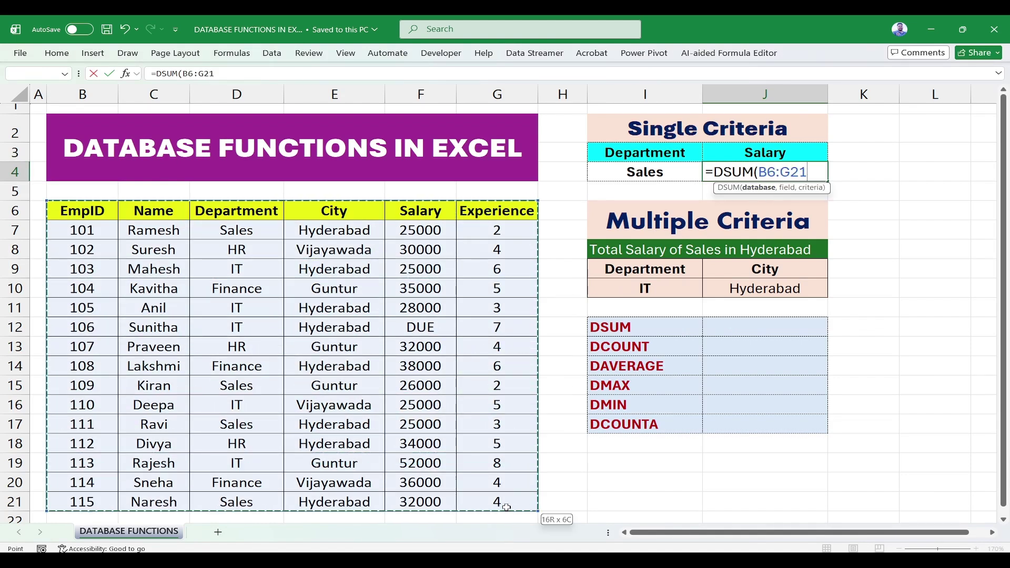
text(,)
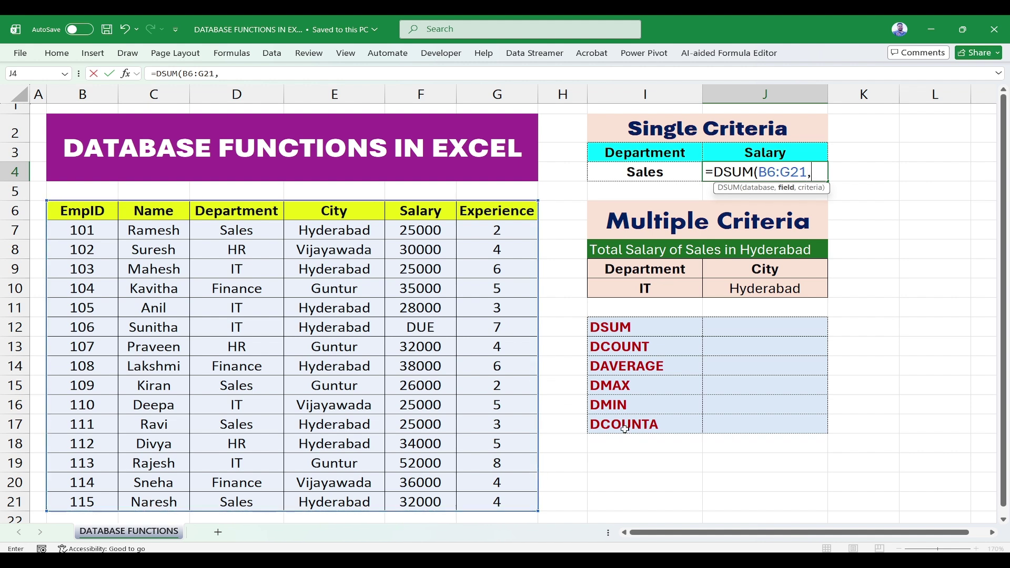
click(761, 152)
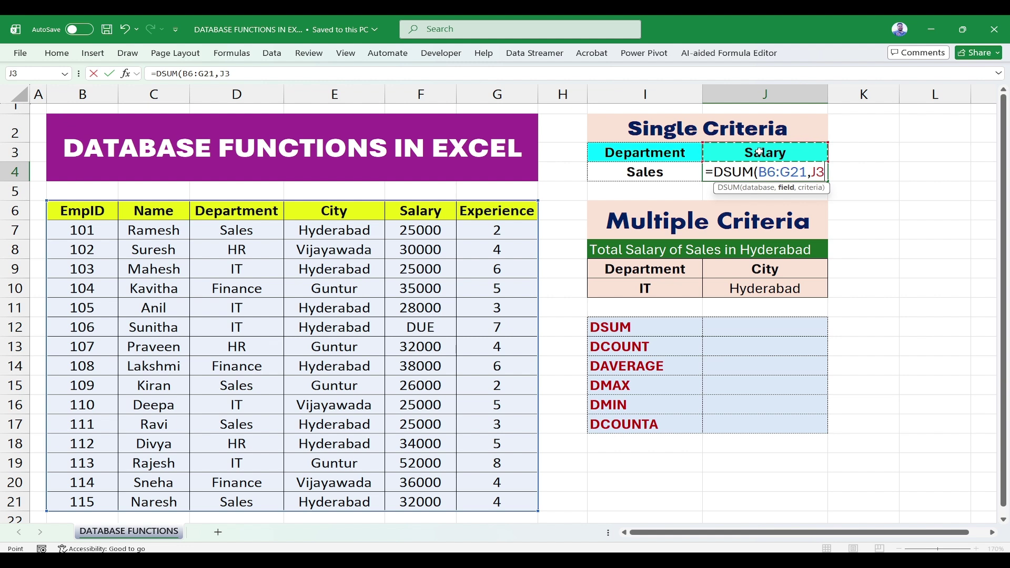
text(,)
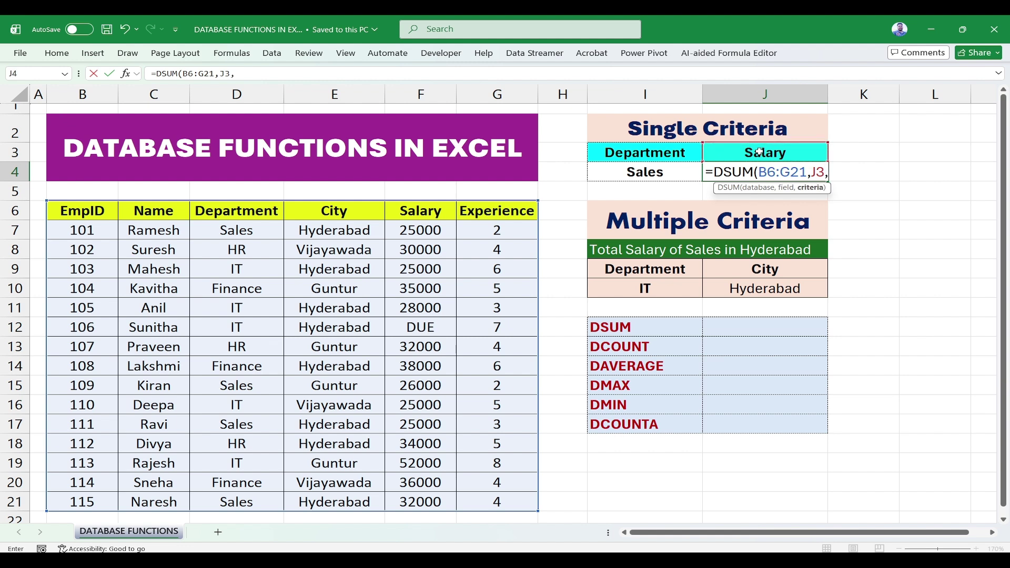
click(644, 156)
drag(644, 155, 645, 173)
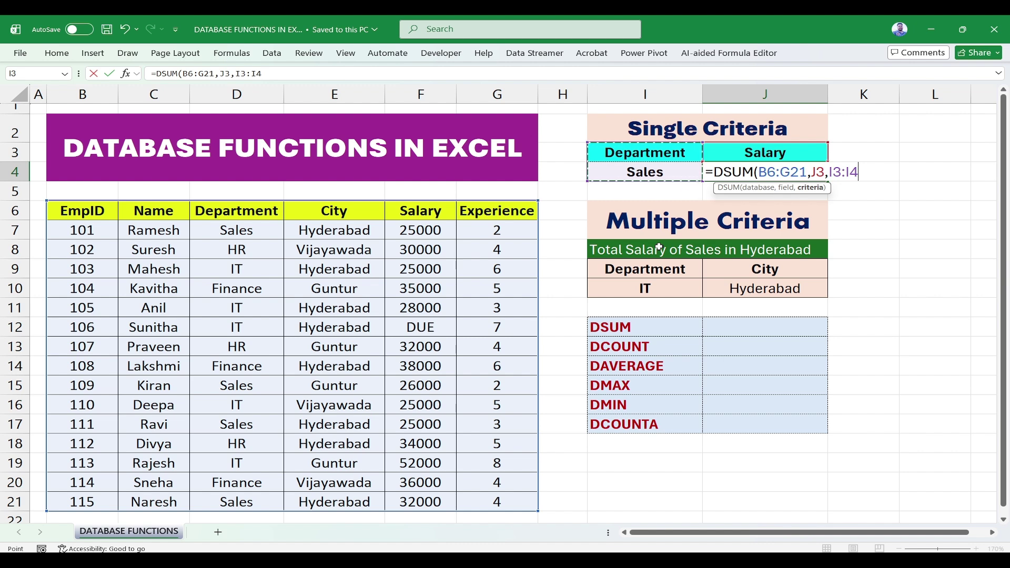
text())
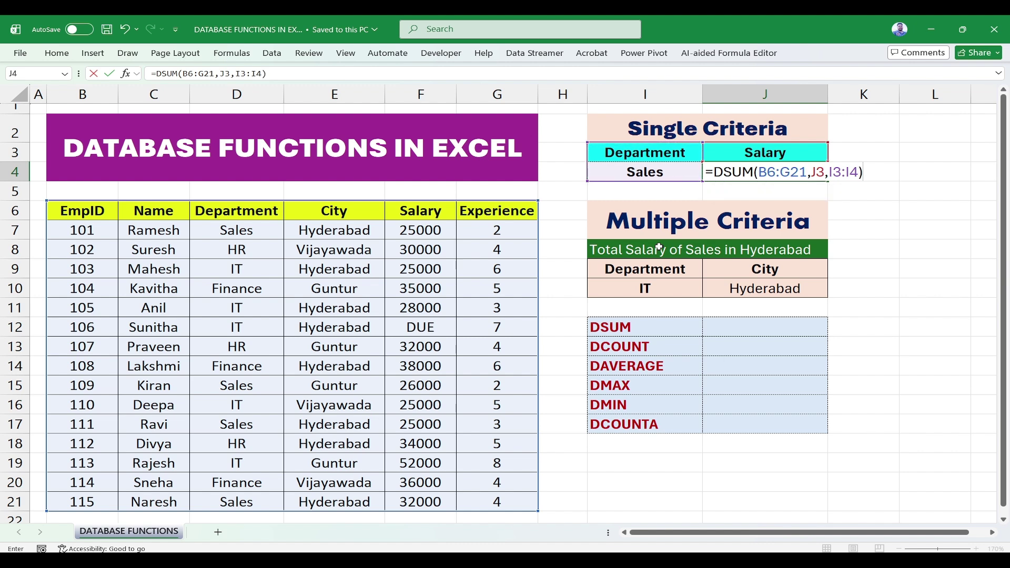
key(Return)
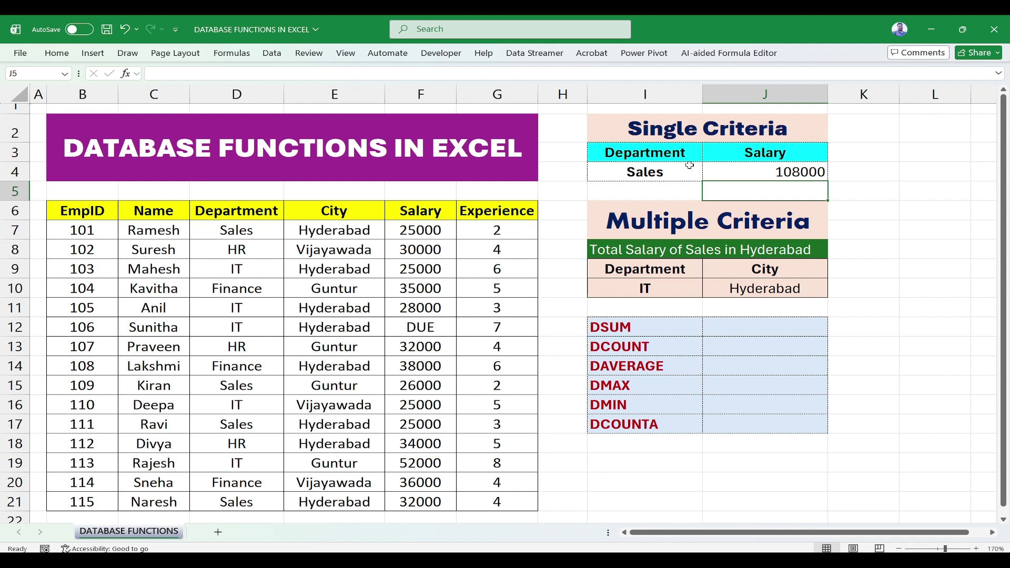
Add filters to the employee table's header row B6:G6
click(766, 175)
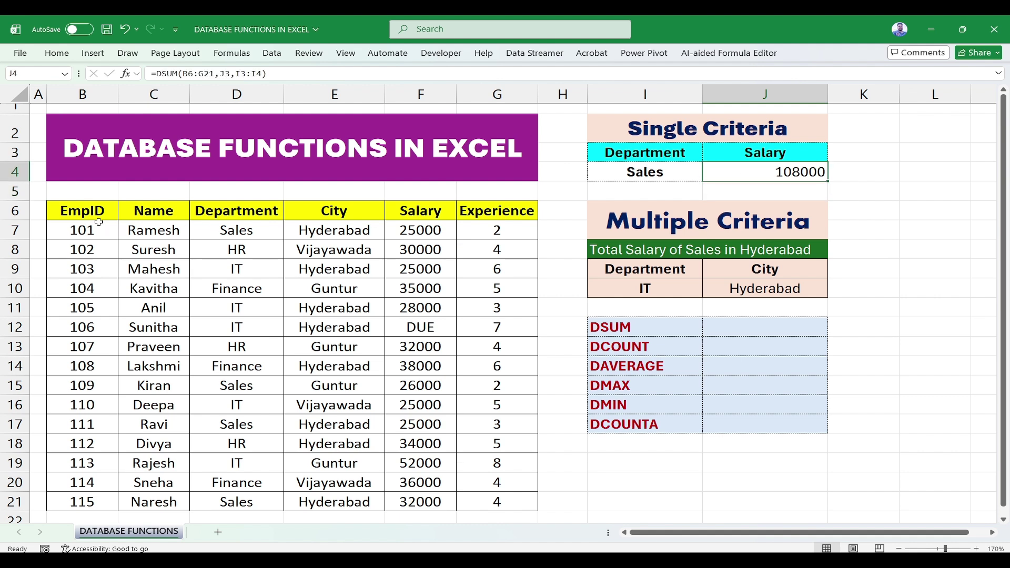
drag(78, 213, 526, 210)
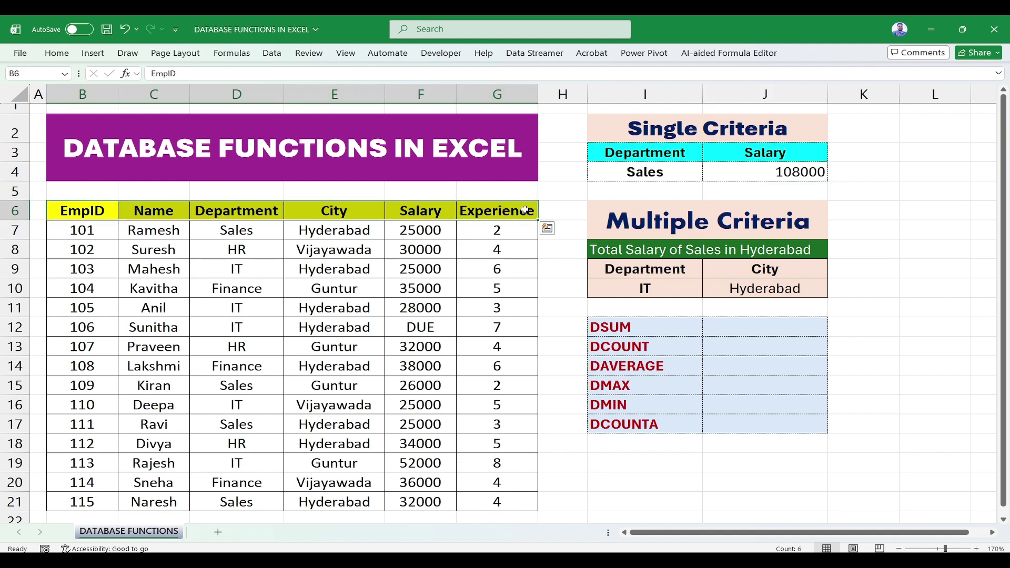
key(ctrl+shift+l)
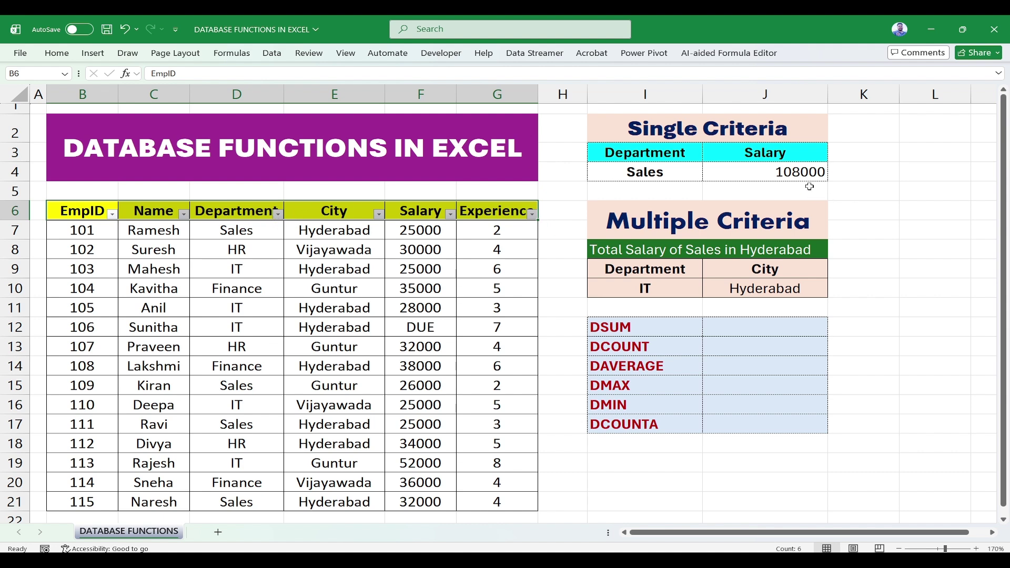
click(379, 214)
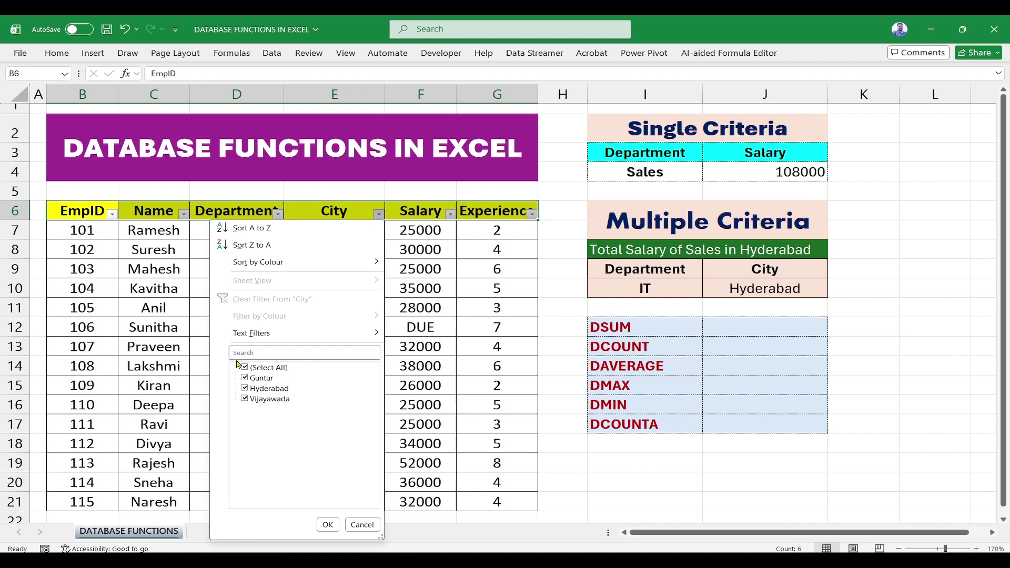
click(262, 370)
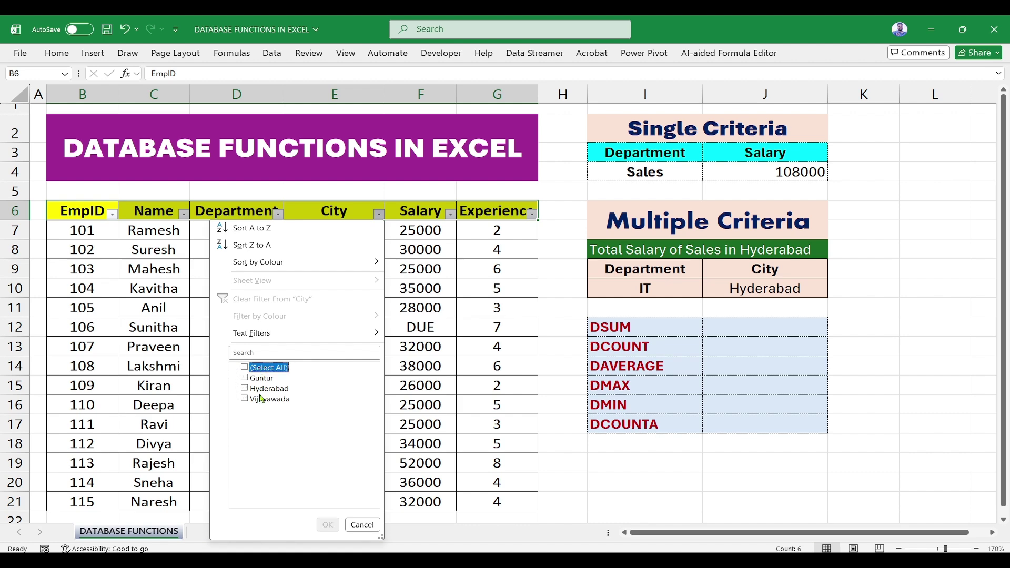
click(363, 525)
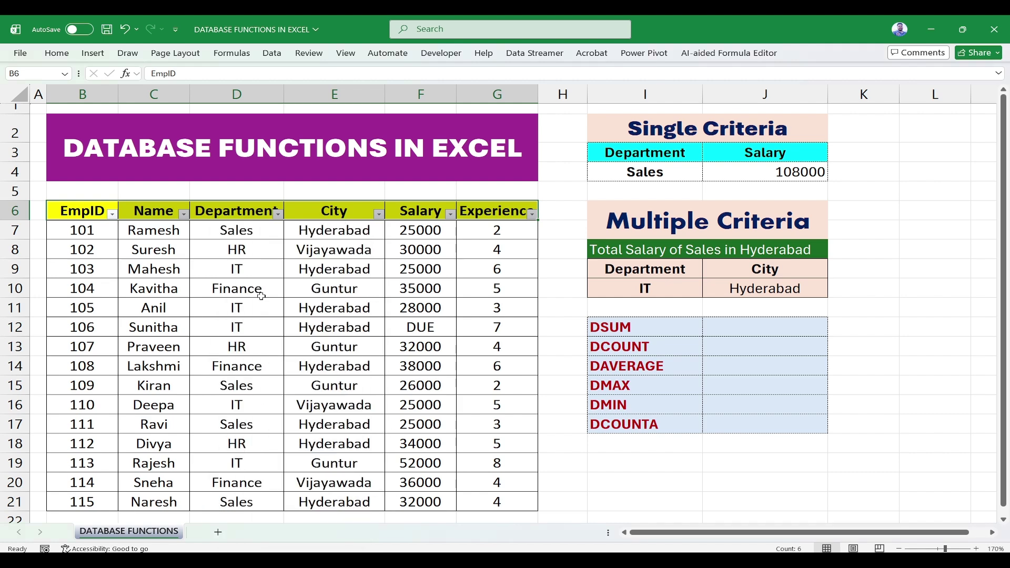
Filter the Department column to show only Sales records
click(277, 213)
click(189, 368)
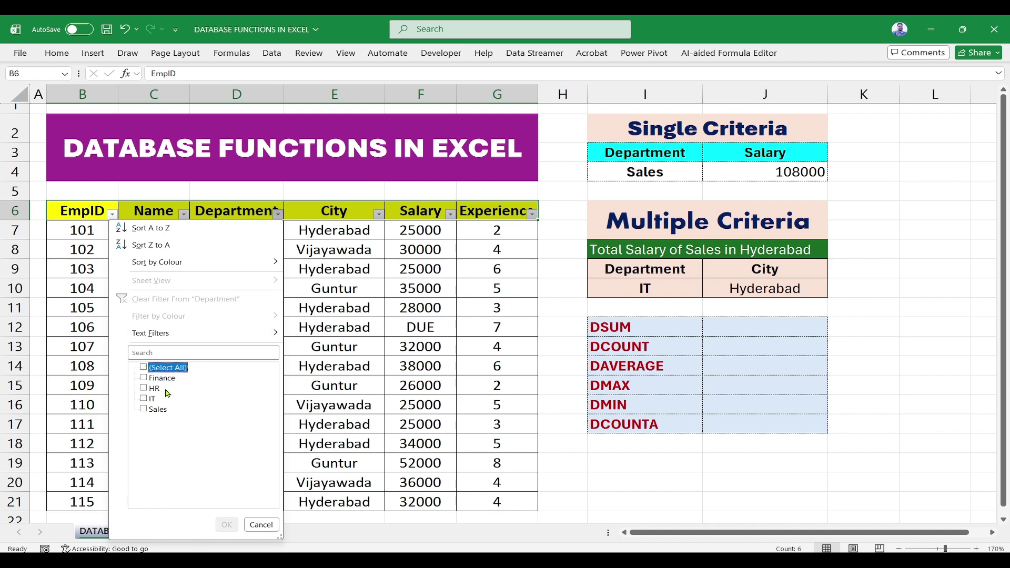
click(155, 410)
click(227, 525)
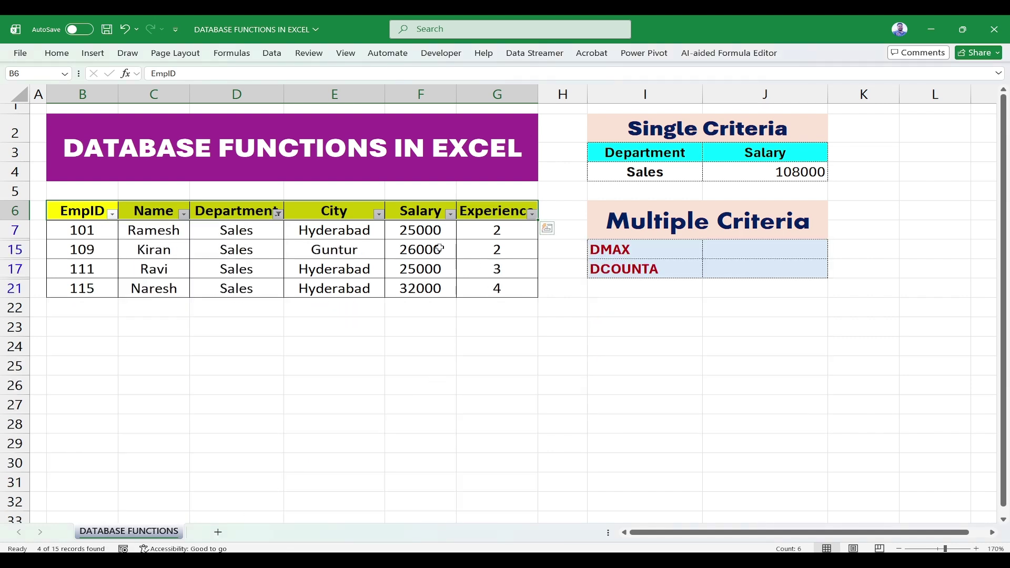
Check the sum of the filtered Sales salaries against the DSUM result
drag(421, 230, 421, 288)
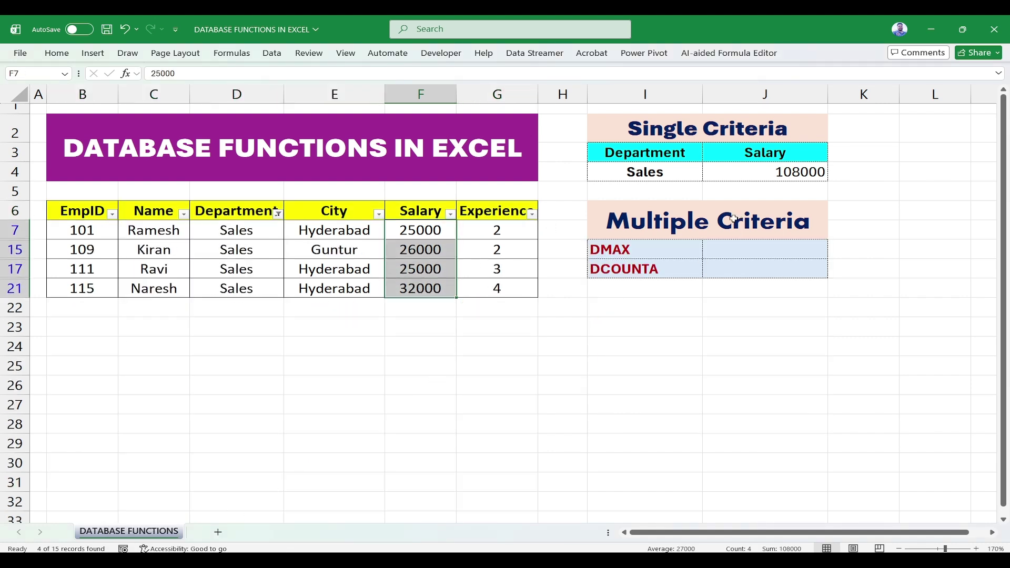
mouse_move(455, 306)
click(473, 309)
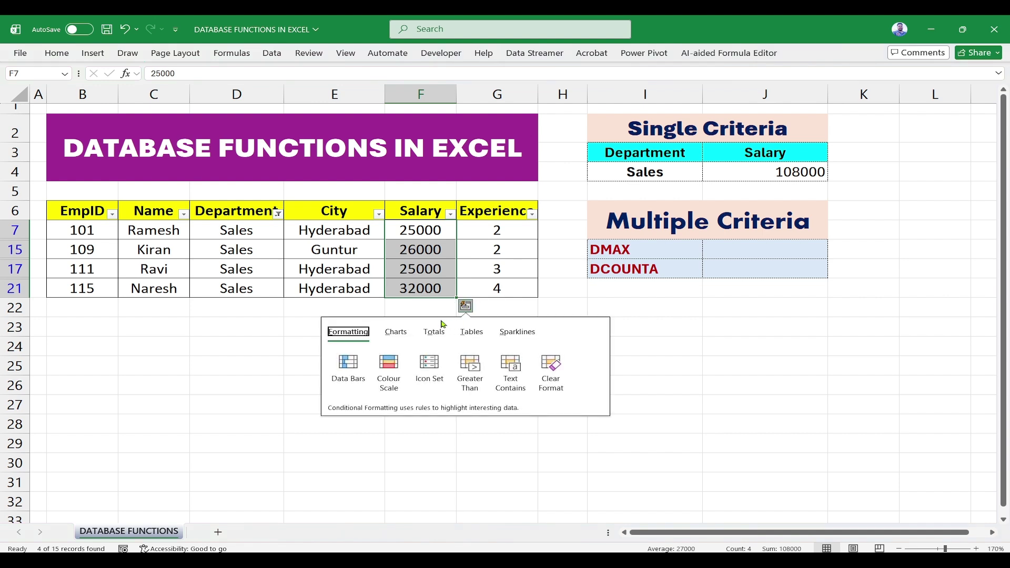
click(625, 364)
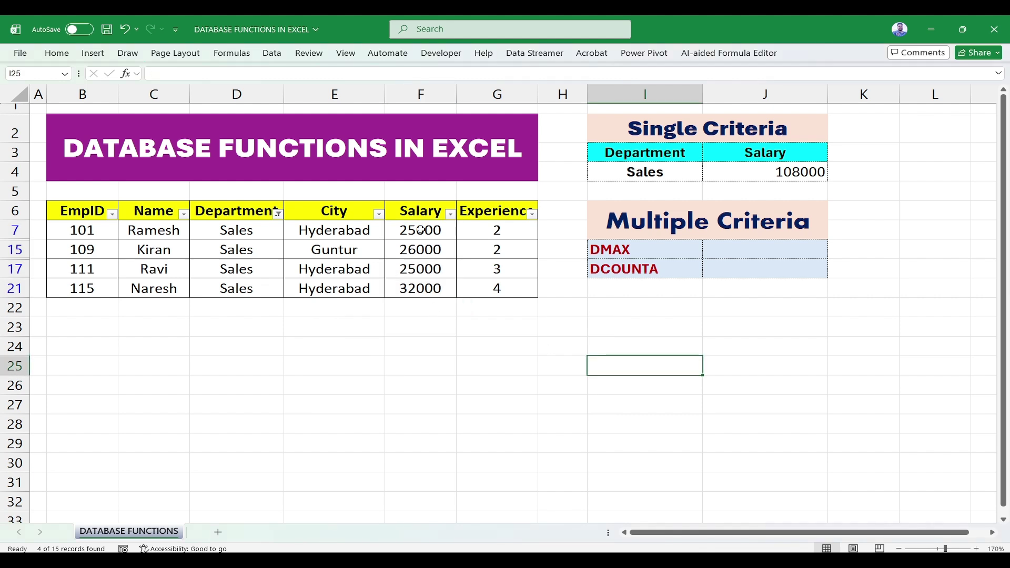
Copy the filtered Sales salaries to F23:F26 and total them with AutoSum in F27
drag(420, 230, 416, 290)
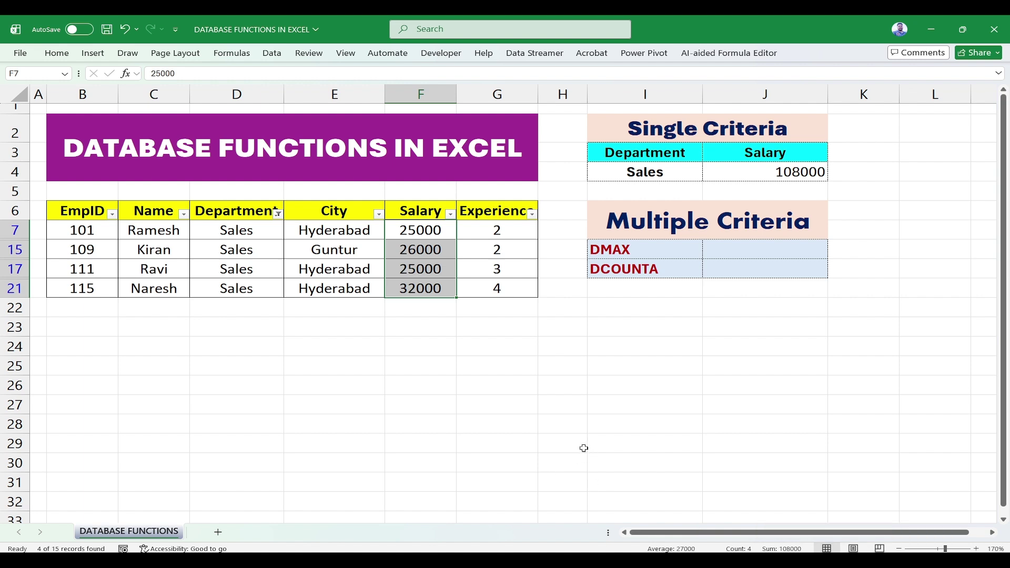
key(ctrl+c)
click(427, 324)
key(ctrl+v)
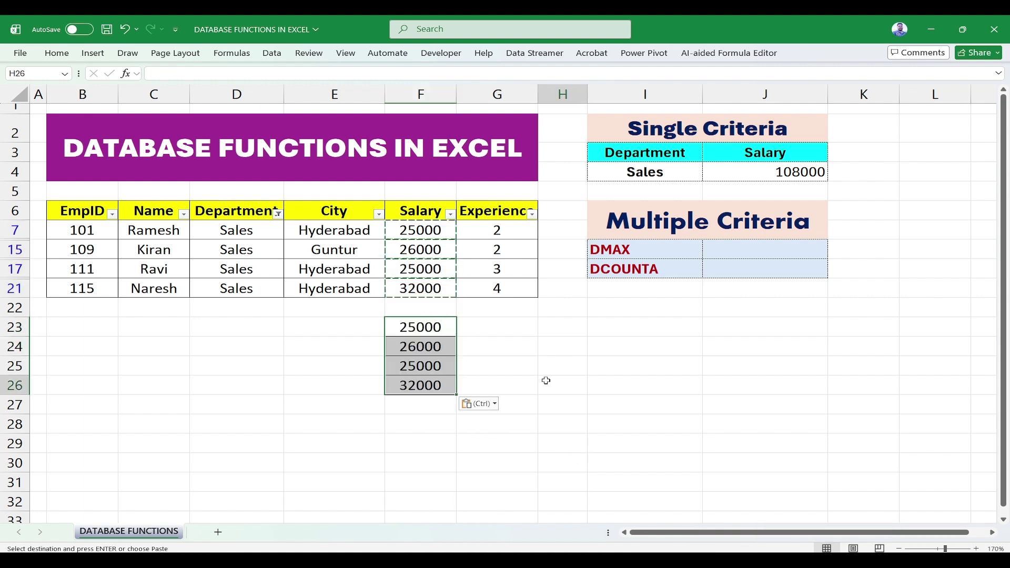
drag(421, 327, 413, 389)
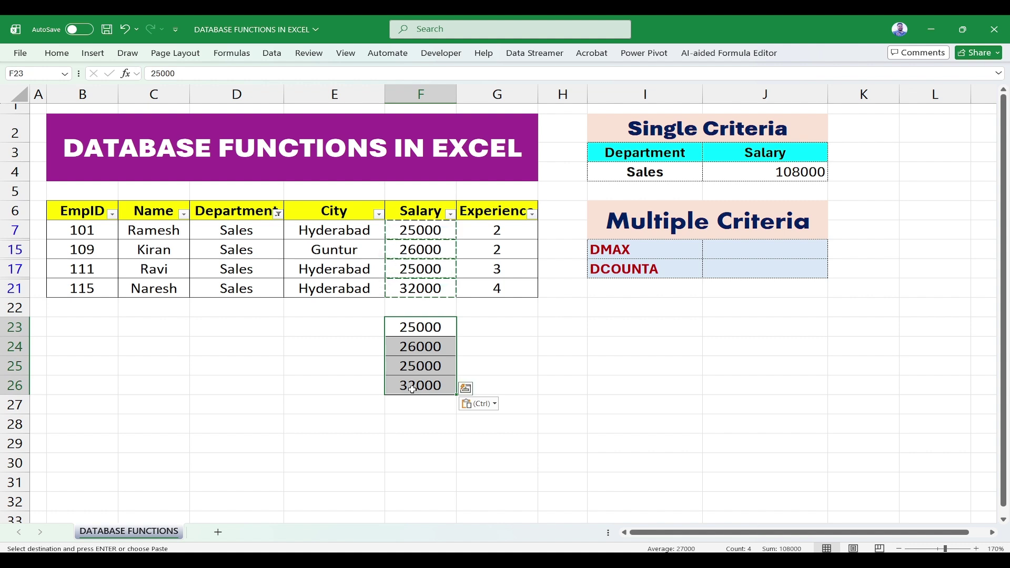
key(alt+equal)
click(428, 400)
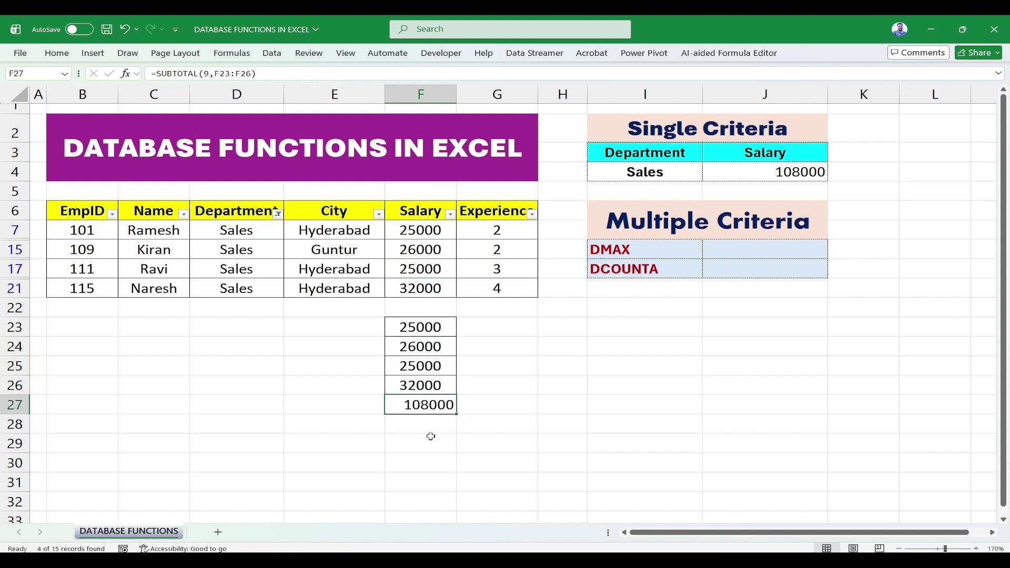
Compare the DSUM result in J4 with the check total, and clear everything from F23:F27
click(790, 178)
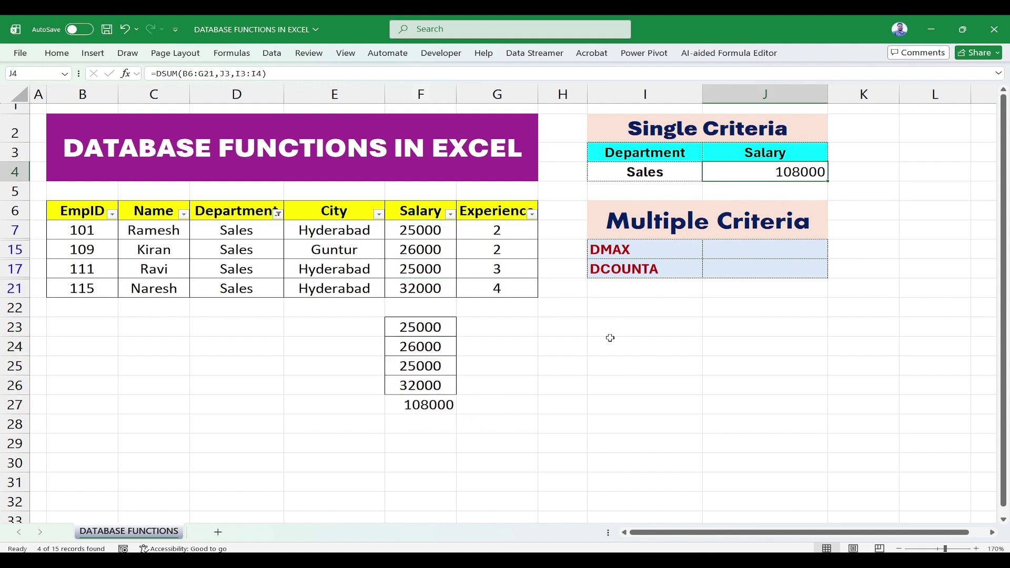
click(509, 361)
drag(421, 328, 429, 404)
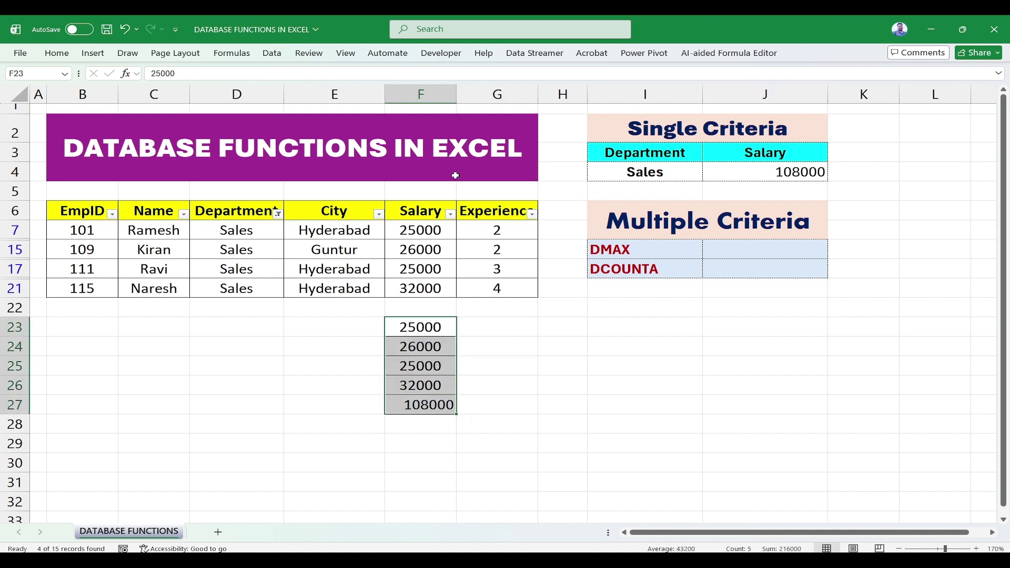
click(56, 52)
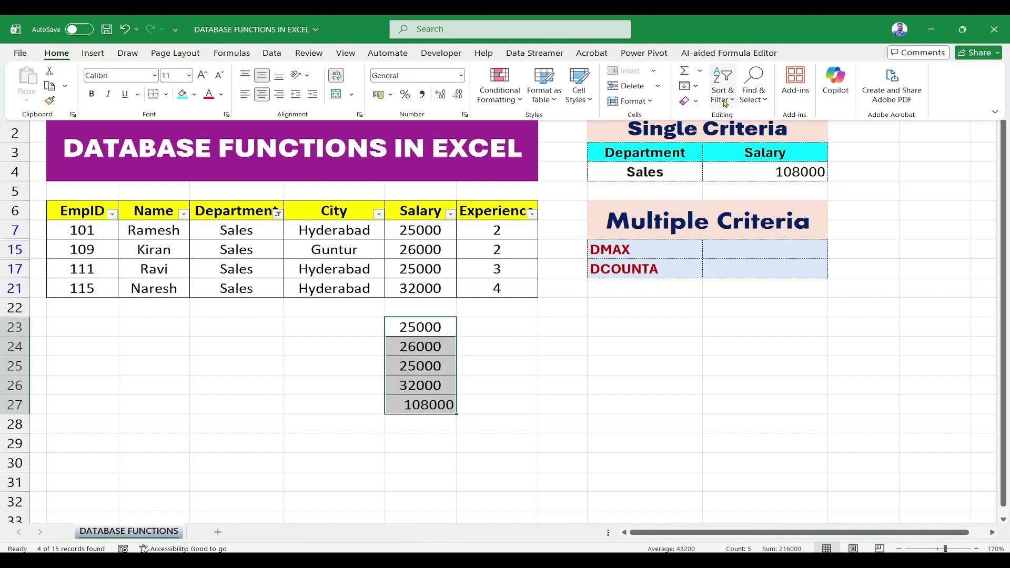
click(689, 101)
click(716, 151)
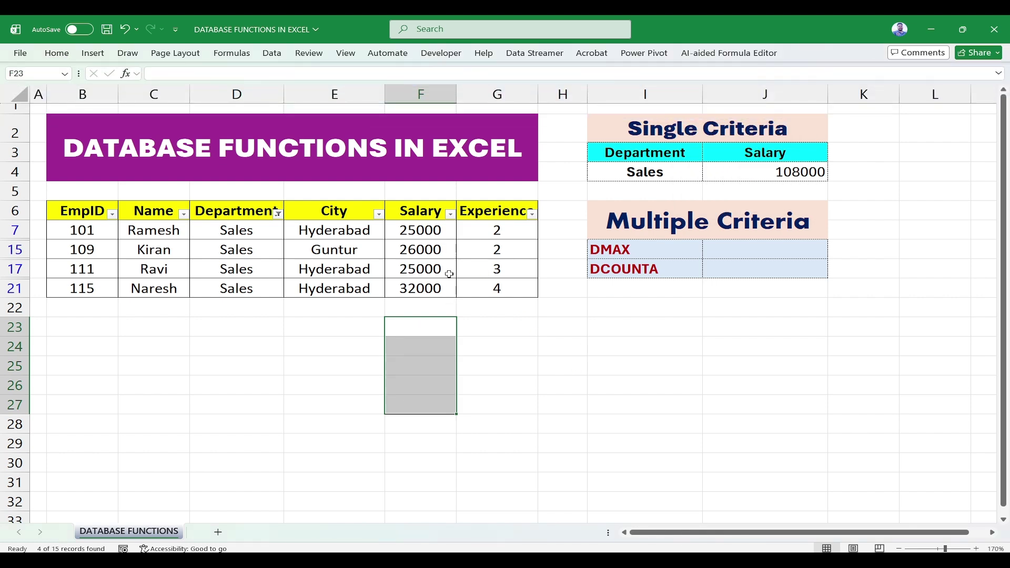
Remove the filters from the employee table so that all records show again
click(287, 224)
key(ctrl+shift+l)
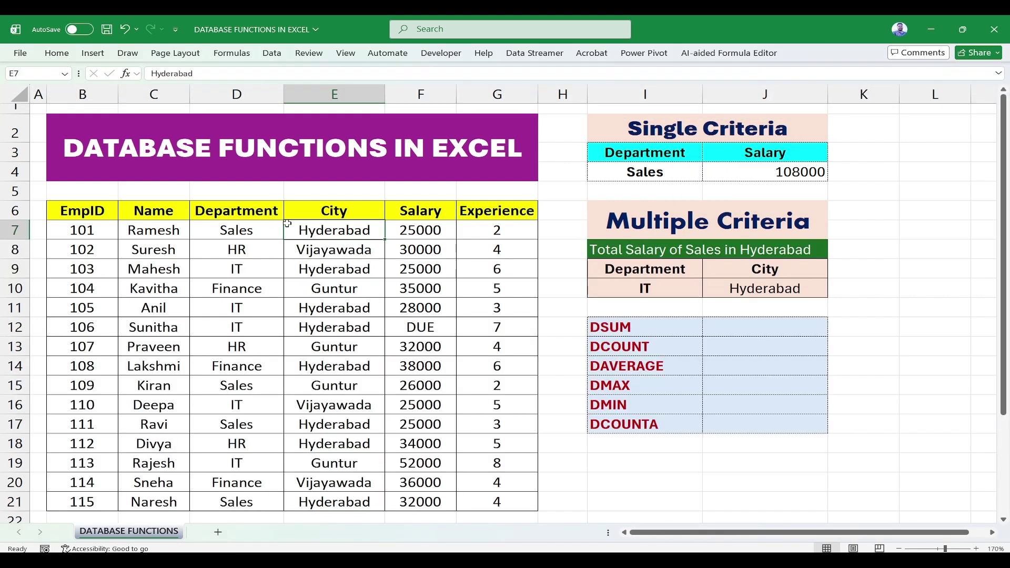
click(721, 491)
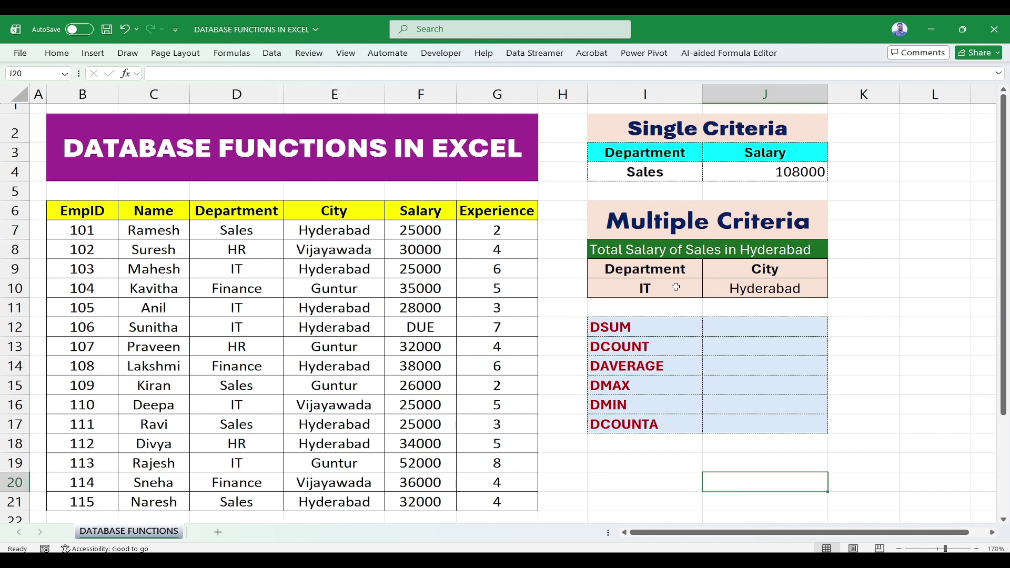
Change the heading above the multiple-criteria table in I8 to "Total Salary of IT in Hyderabad"
click(640, 273)
drag(640, 273, 642, 287)
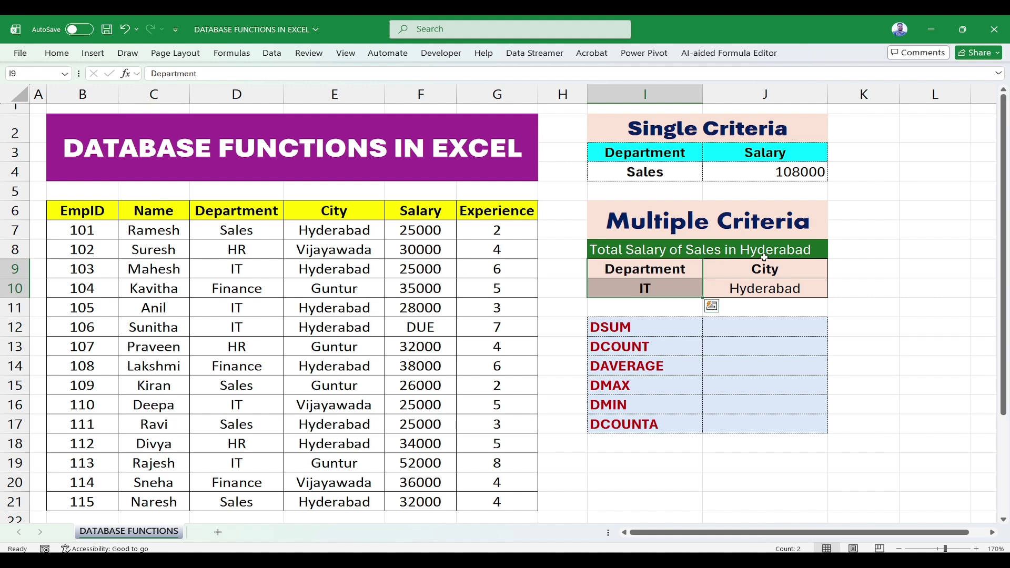
double_click(721, 249)
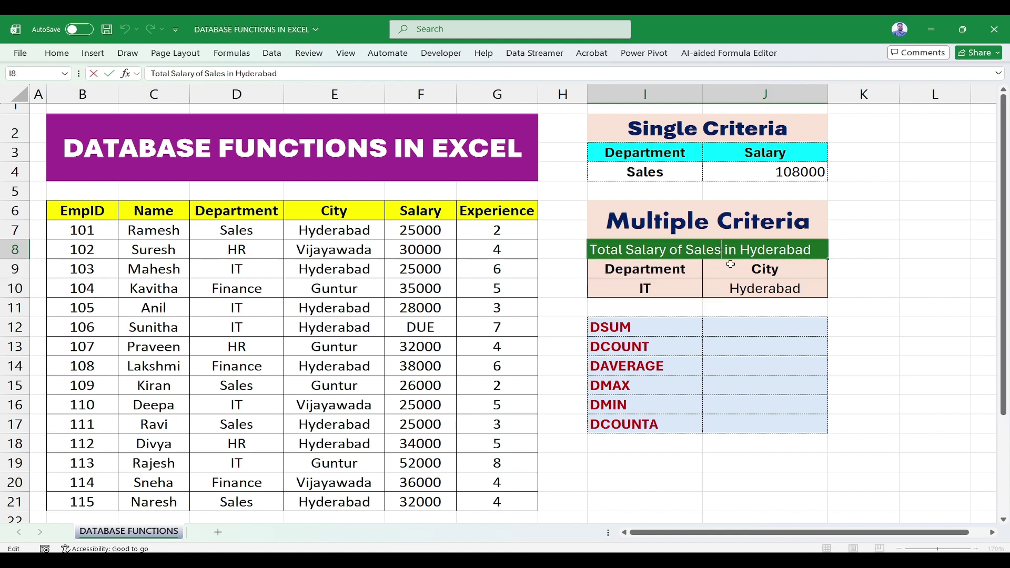
key(BackSpace)
key(BackSpace)
key(BackSpace)
key(BackSpace)
key(BackSpace)
key(BackSpace)
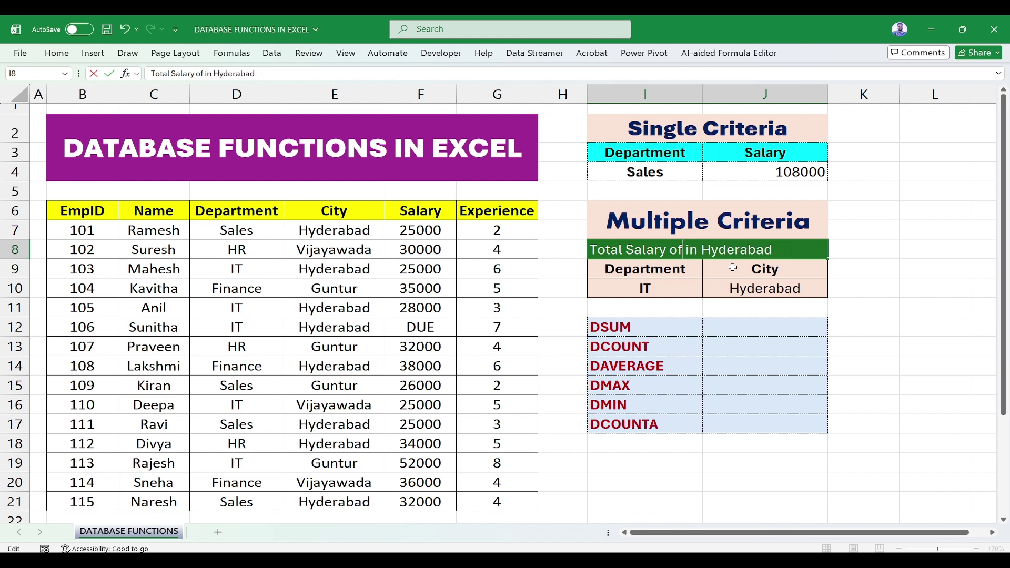
text(it)
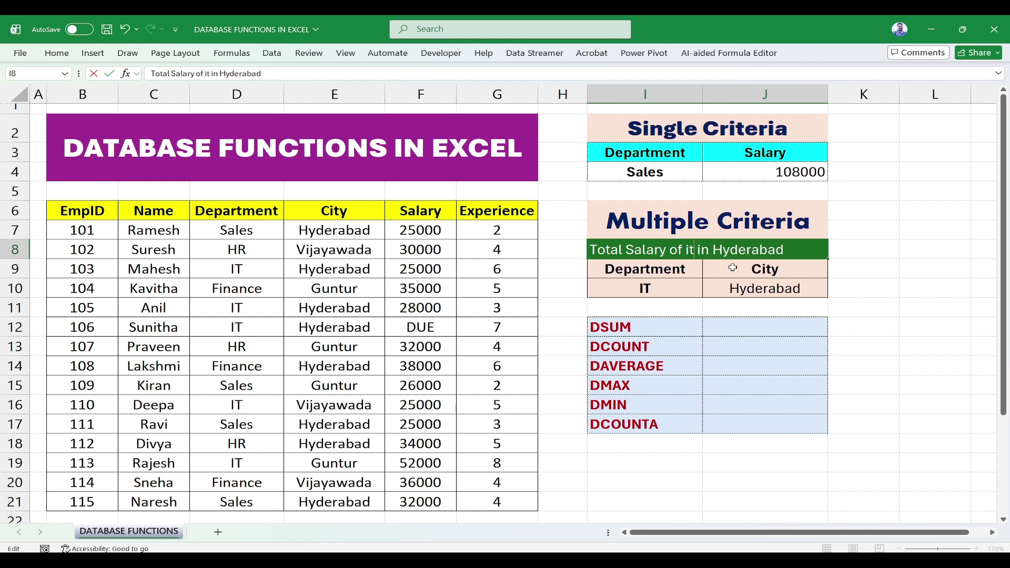
key(BackSpace)
key(BackSpace)
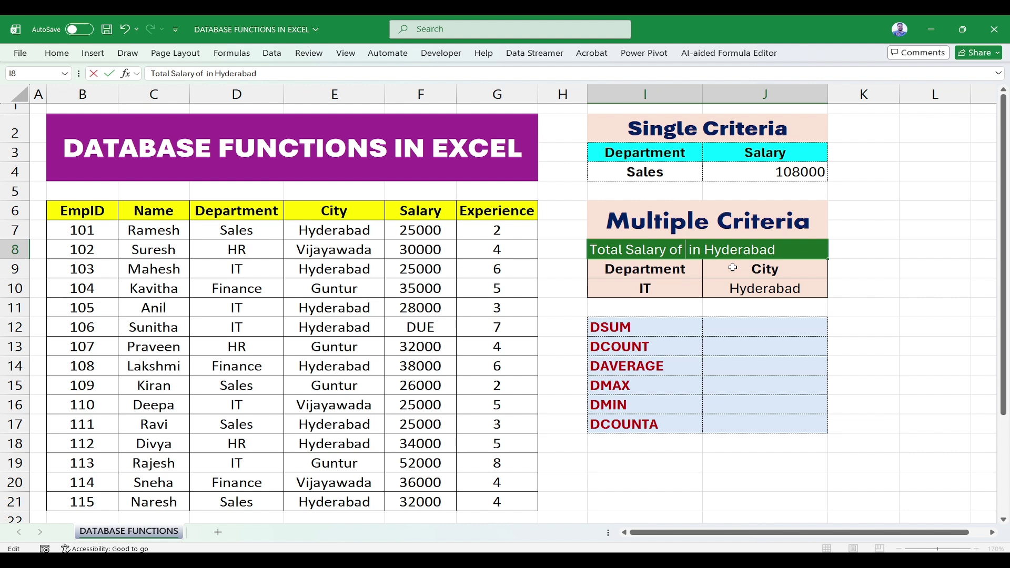
text(IT)
click(842, 303)
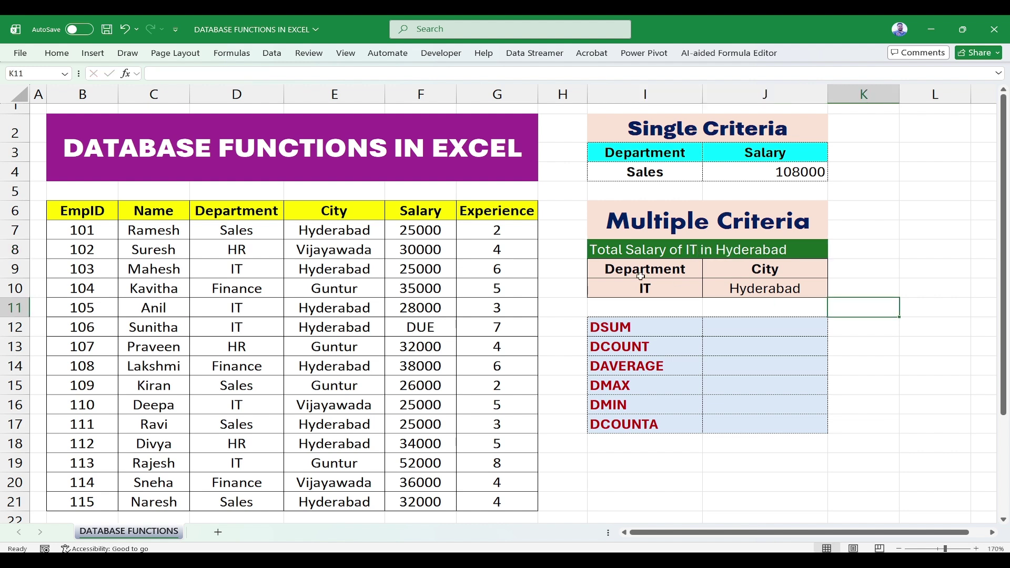
Review the Department and City criteria pairs in I9:I10 and J9:J10
drag(641, 276, 662, 284)
drag(735, 274, 730, 288)
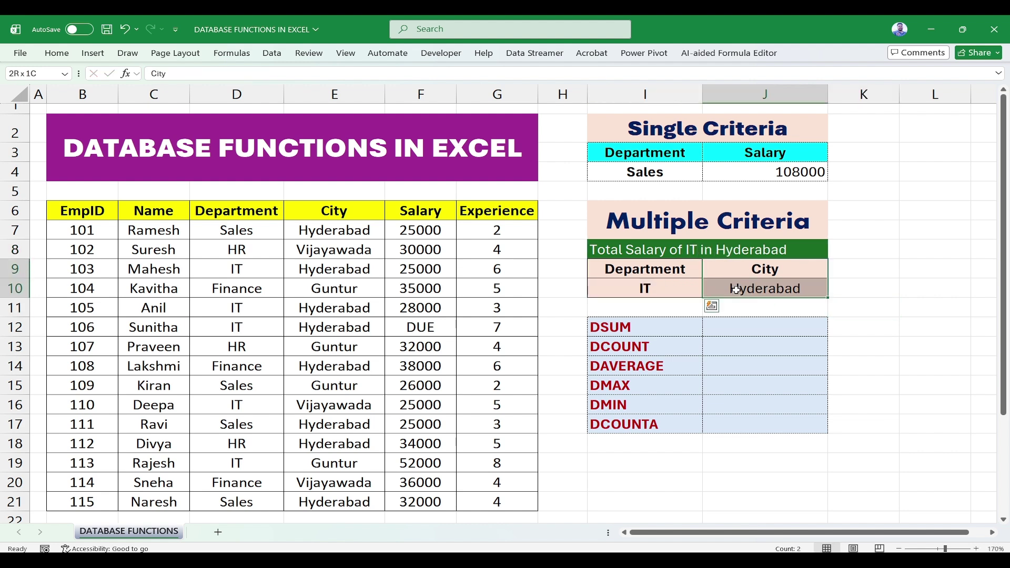
click(869, 315)
drag(664, 272, 660, 286)
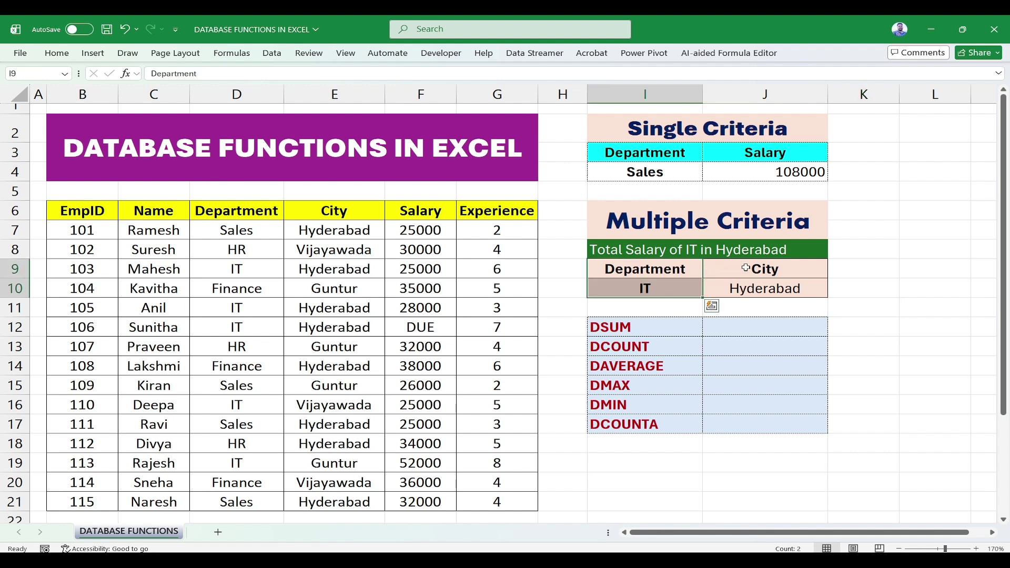
drag(731, 269, 731, 287)
drag(653, 276, 655, 287)
drag(759, 272, 766, 288)
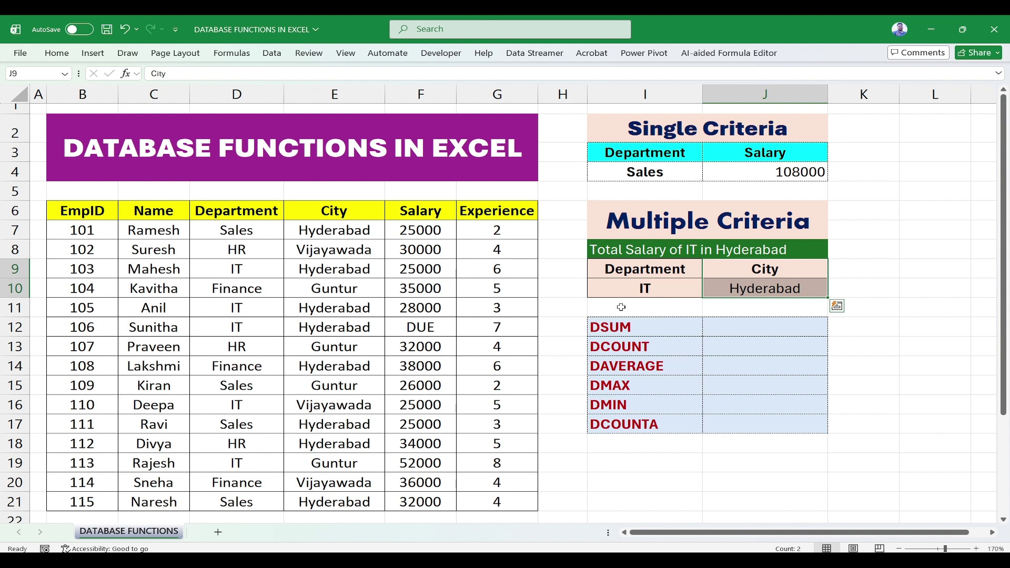
Total the IT salaries in Hyderabad with DSUM in J12, using B6:G21 as database, F6 as field and I9:J10 as criteria
click(650, 322)
click(721, 331)
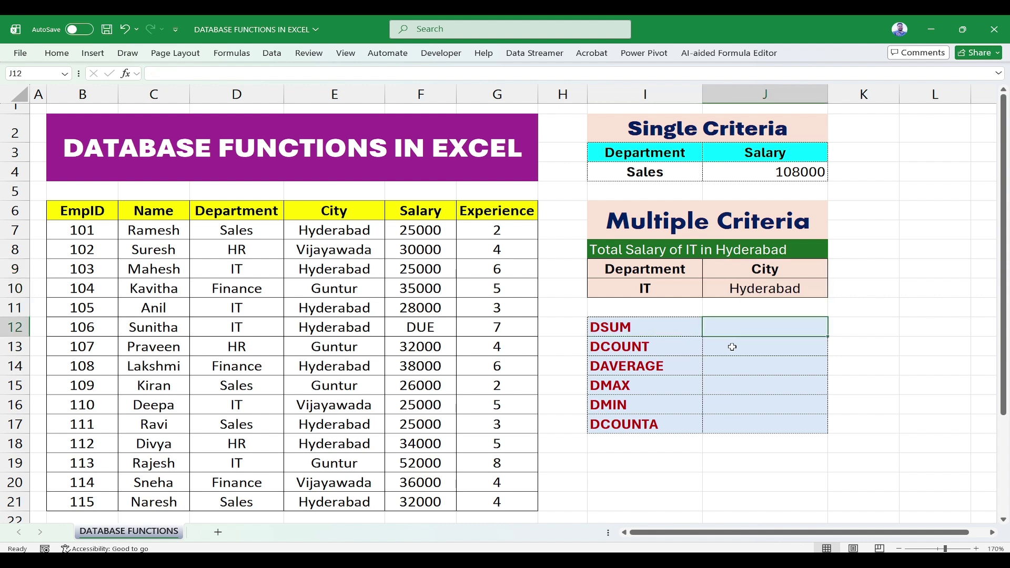
text(=dse)
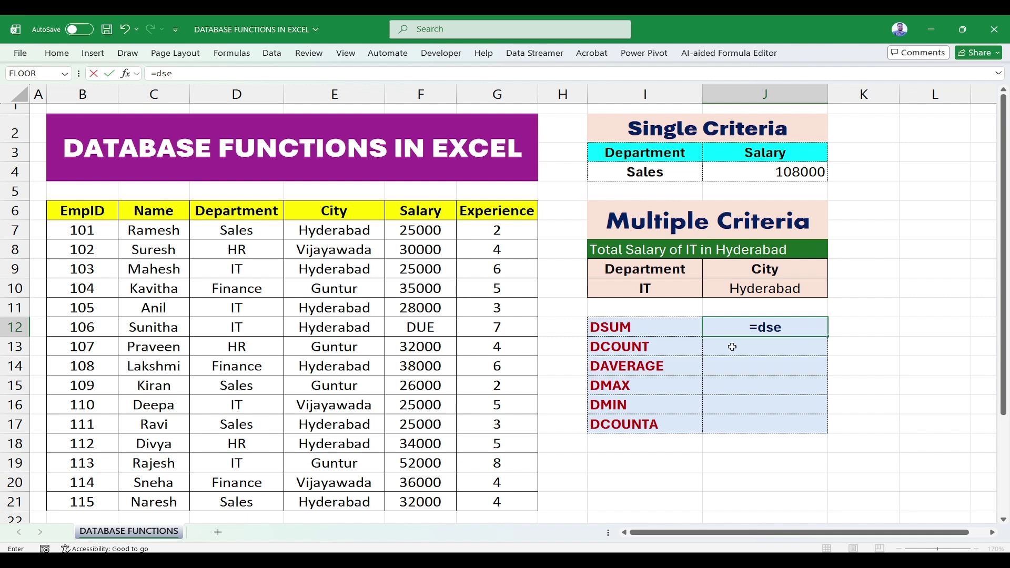
key(BackSpace)
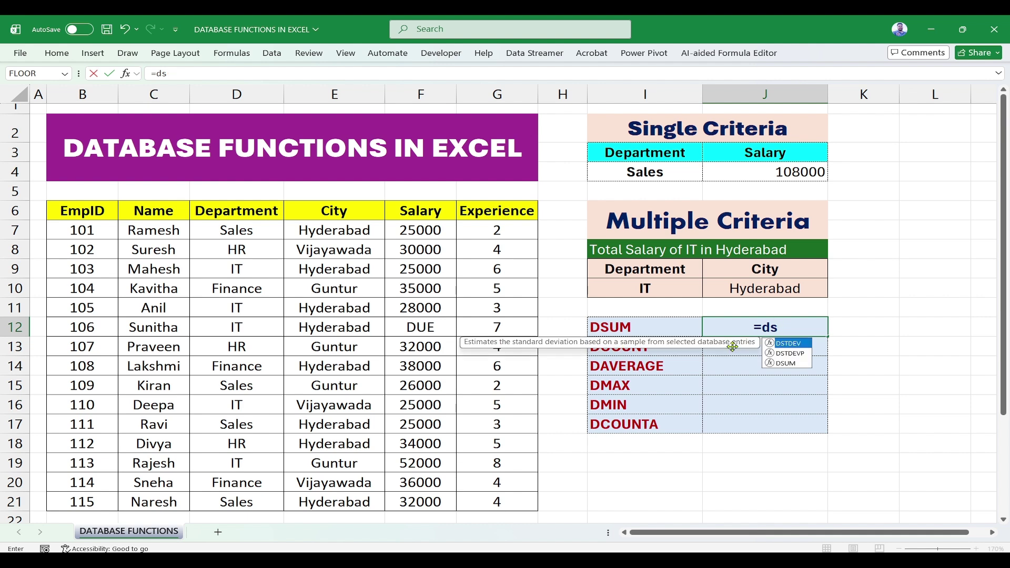
text(um)
key(Tab)
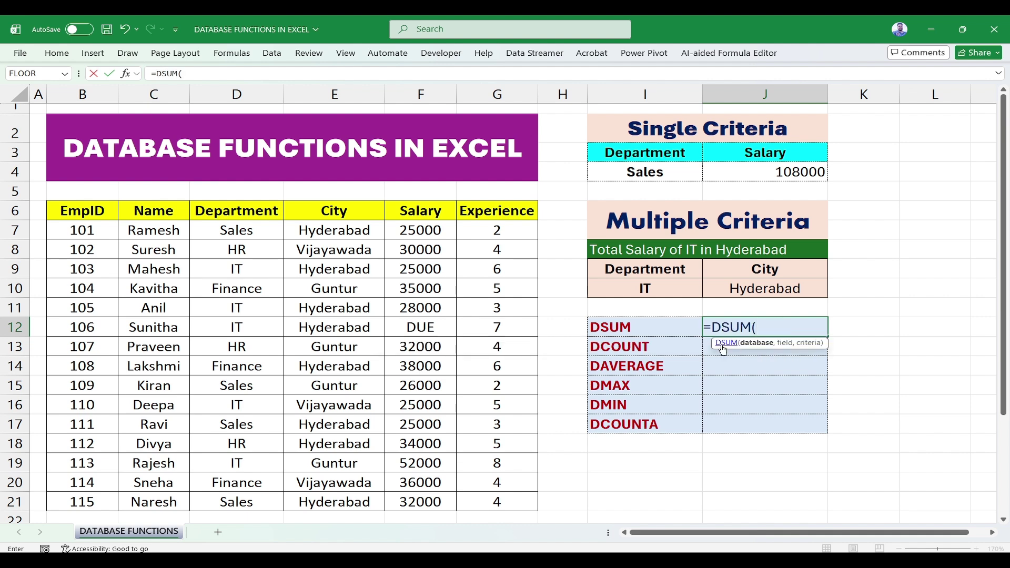
drag(66, 216, 502, 502)
text(,)
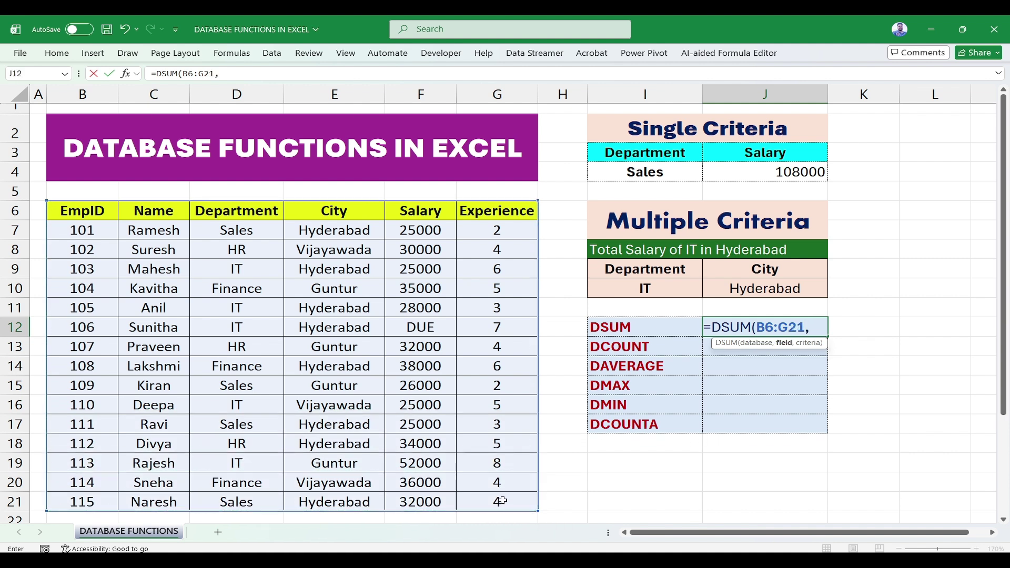
click(417, 215)
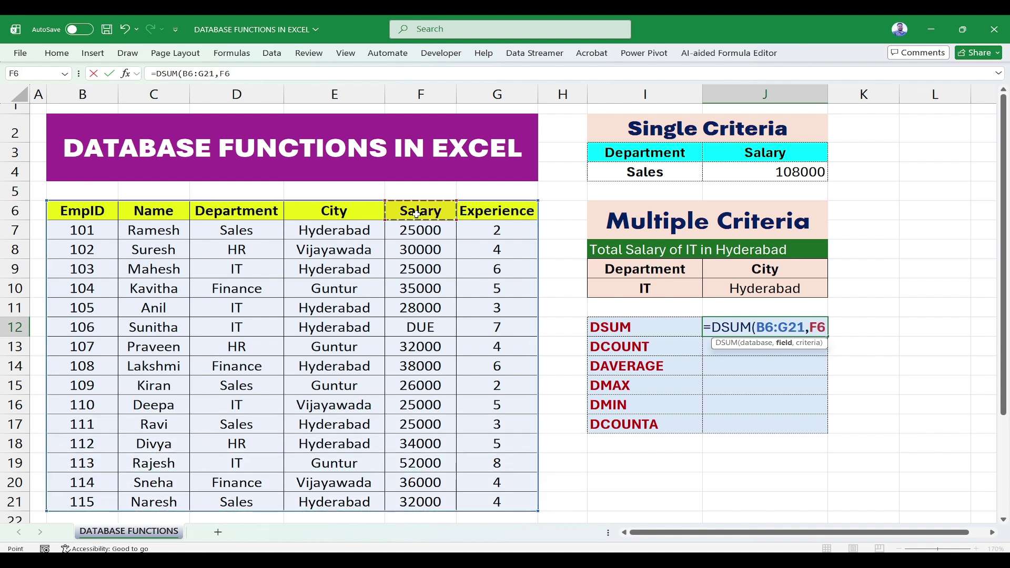
text(,)
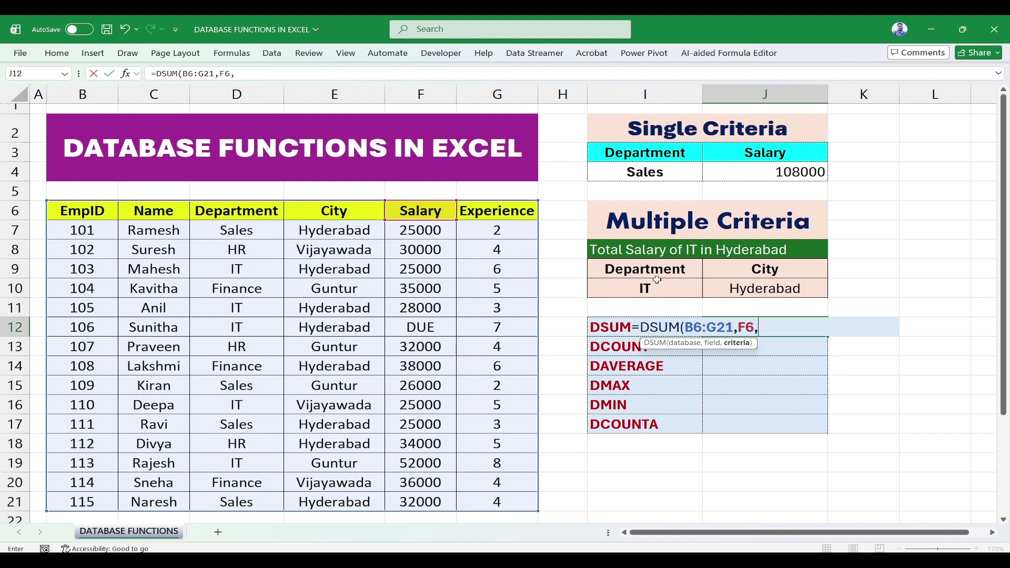
click(641, 269)
drag(641, 269, 762, 289)
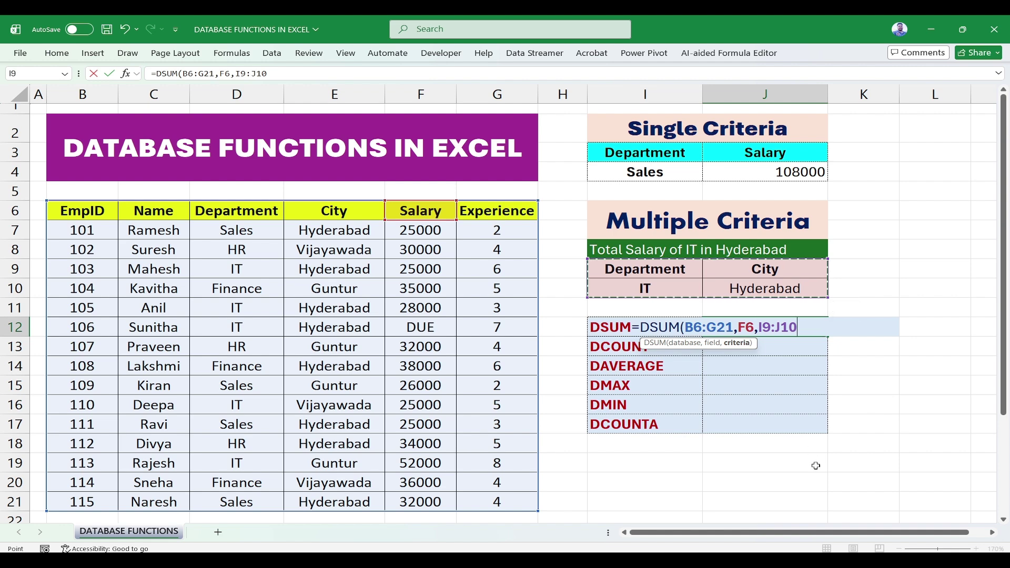
key(Return)
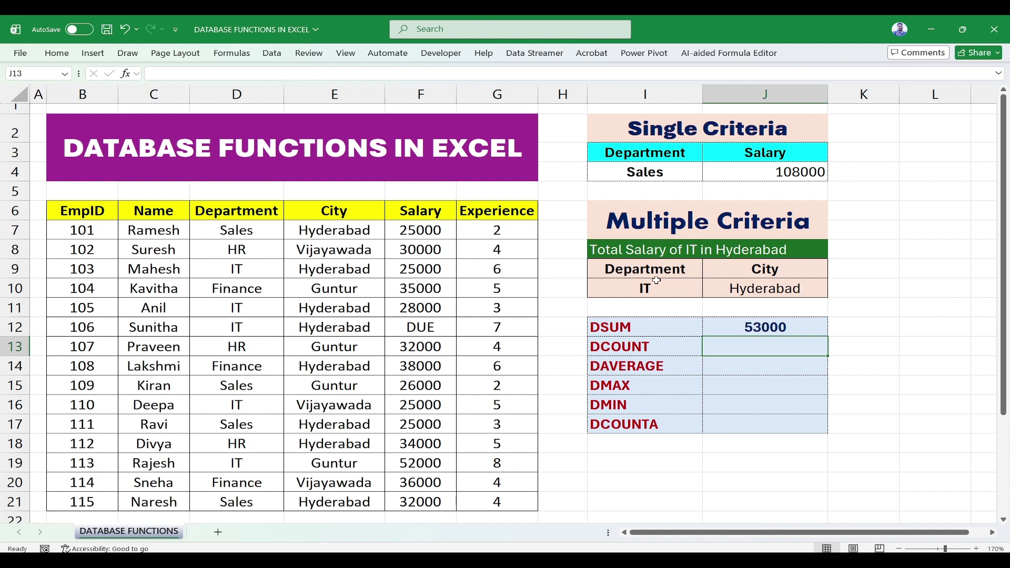
Add filters to the employee table headers B6:G6 and show only the IT department for checking the DSUM result
click(775, 329)
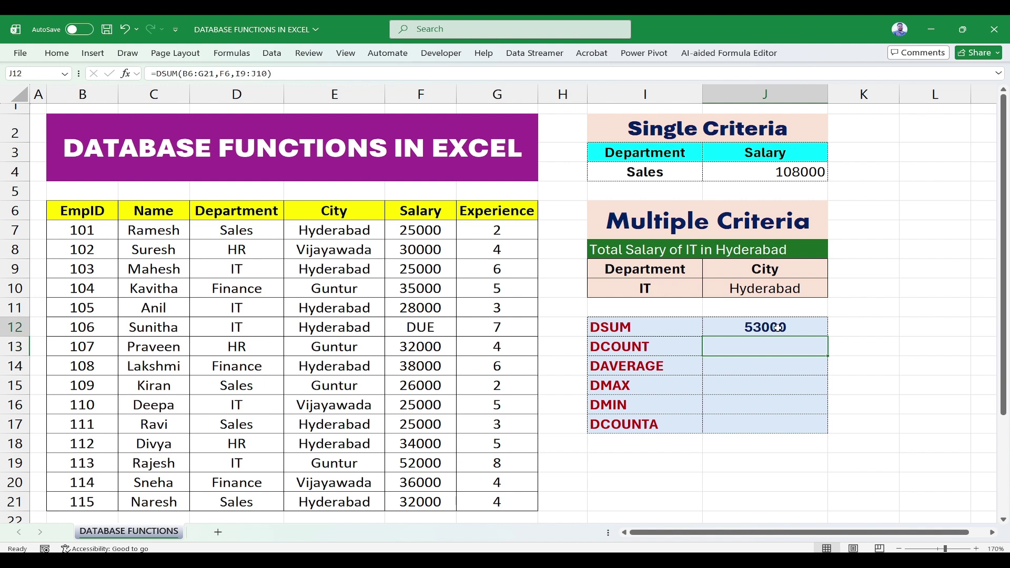
click(91, 210)
drag(131, 216, 507, 221)
key(ctrl+shift+l)
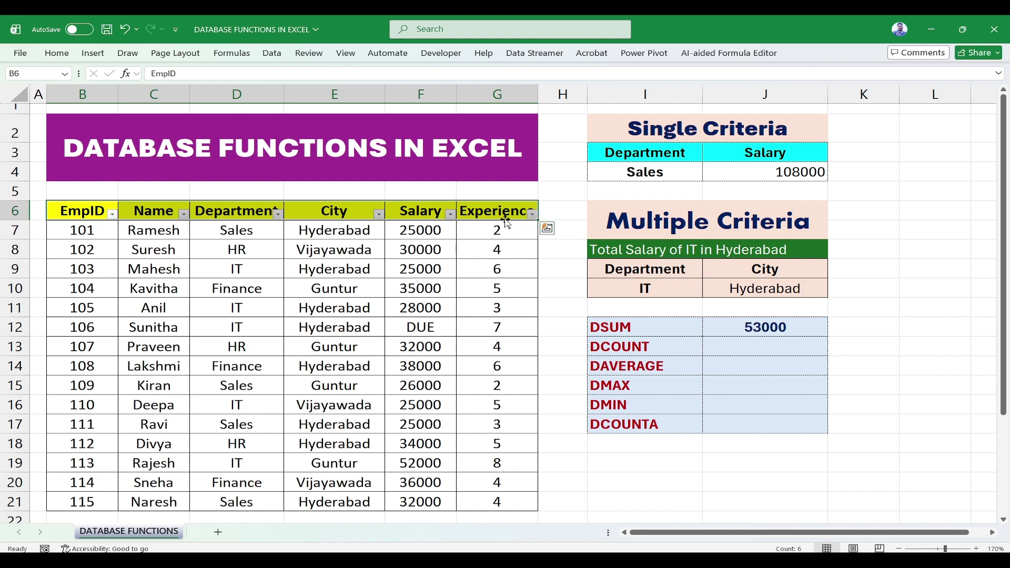
click(276, 217)
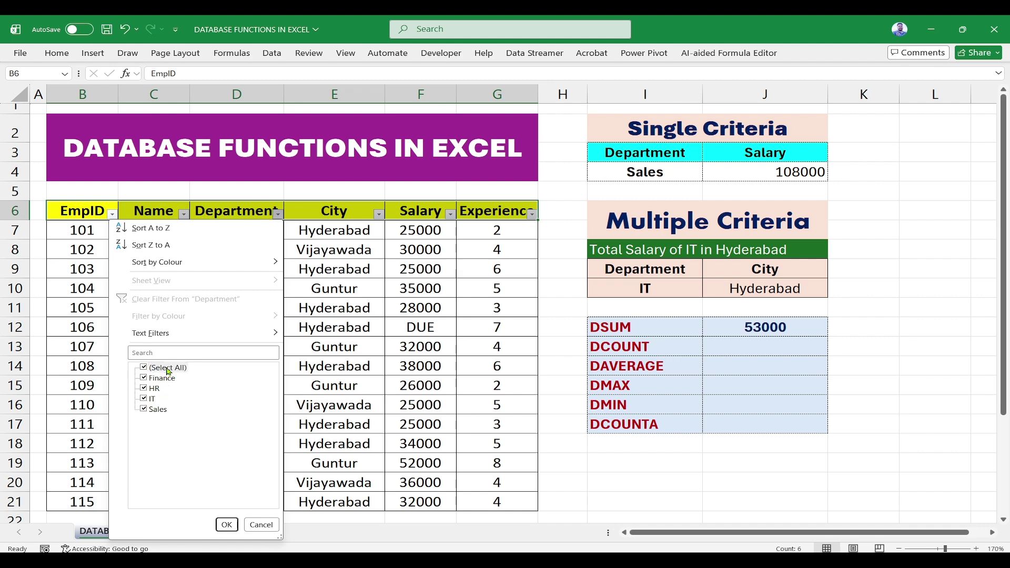
click(145, 367)
click(150, 399)
click(226, 525)
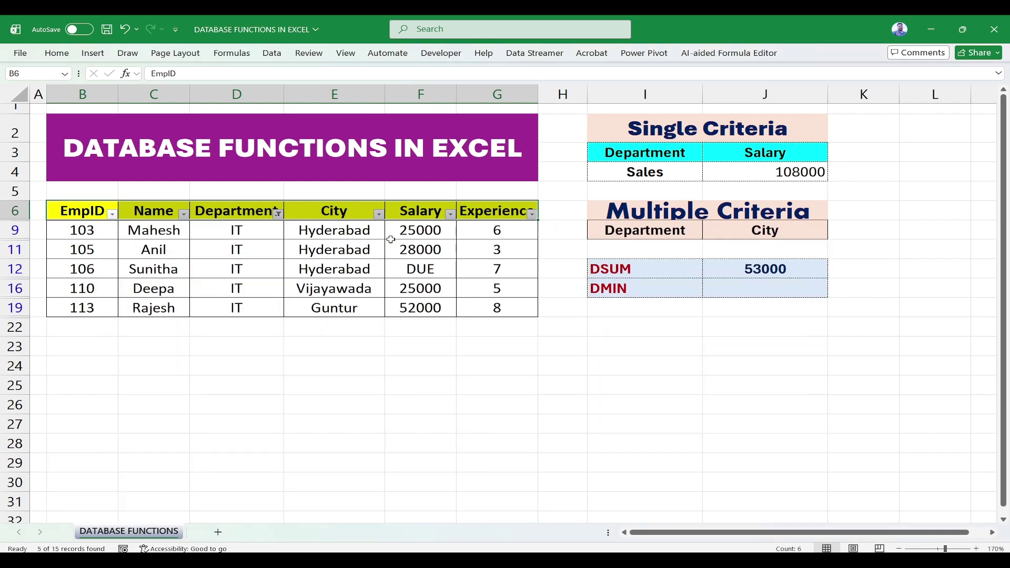
Filter the City column to Hyderabad and check the sum of the numeric salaries in F9 and F11
click(379, 215)
click(263, 371)
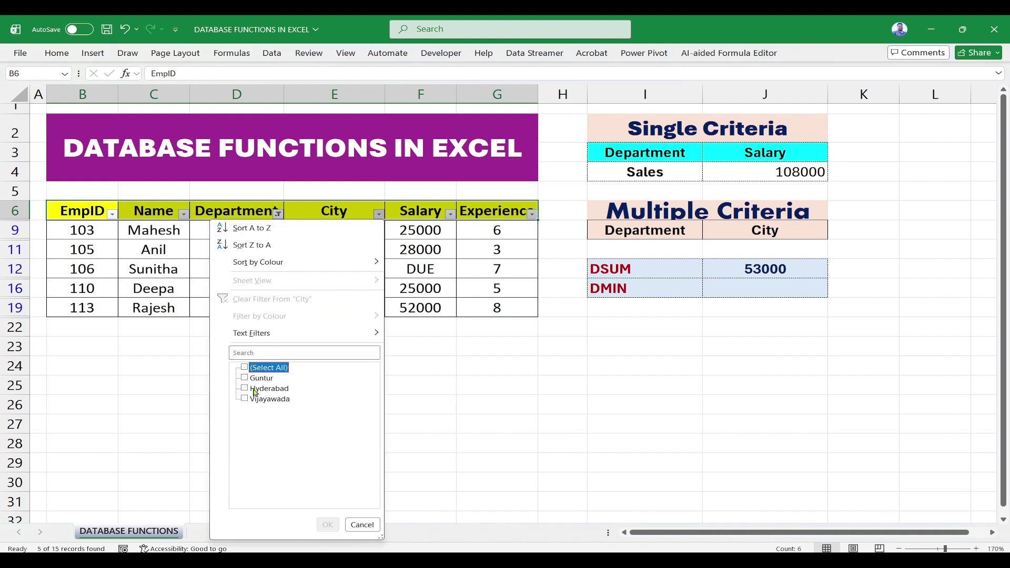
click(256, 390)
click(328, 525)
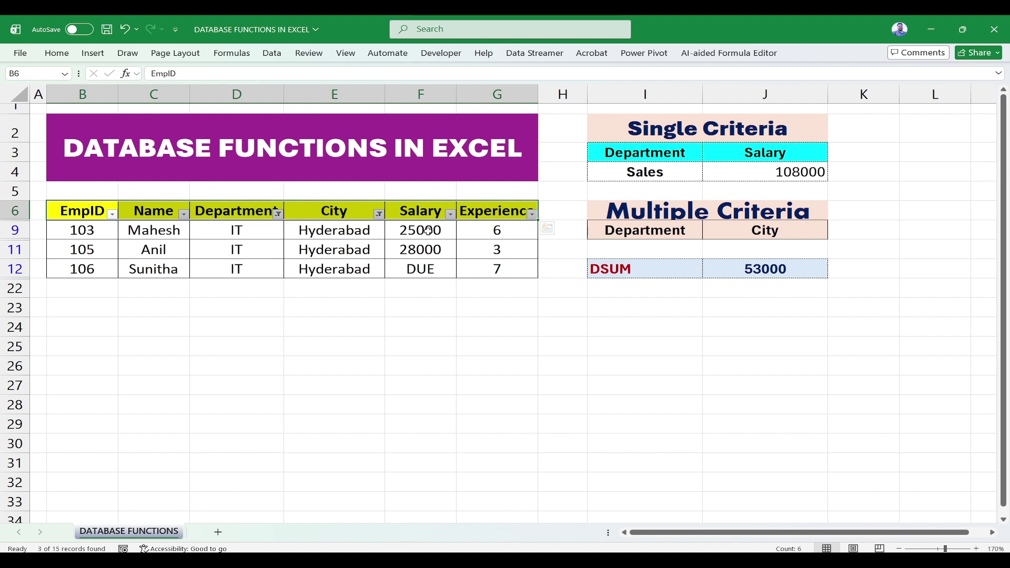
drag(428, 231, 426, 249)
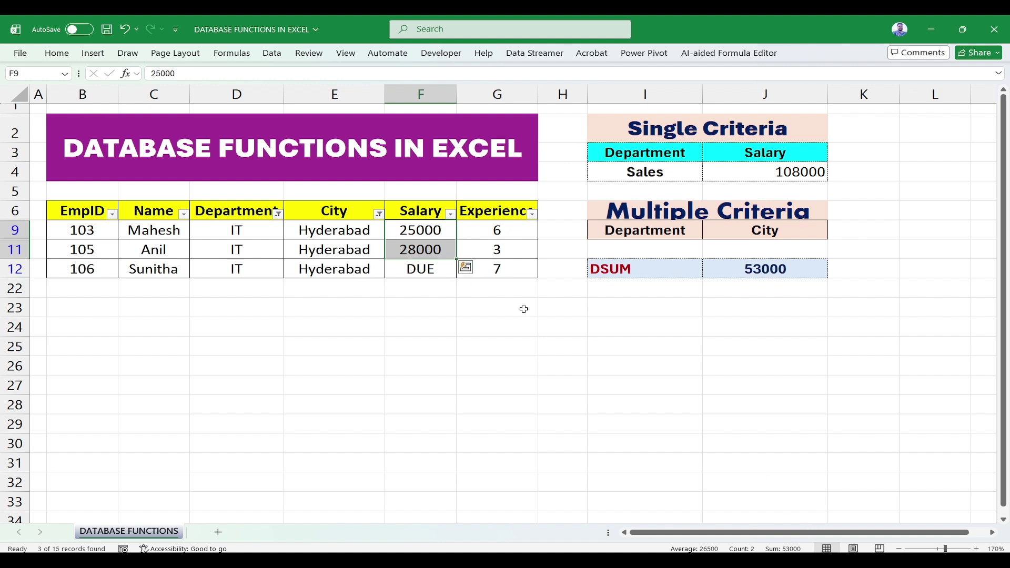
Remove the filters from the employee table, replace DUE in F12 with a salary of 25000, and check the DSUM result
key(ctrl+shift+l)
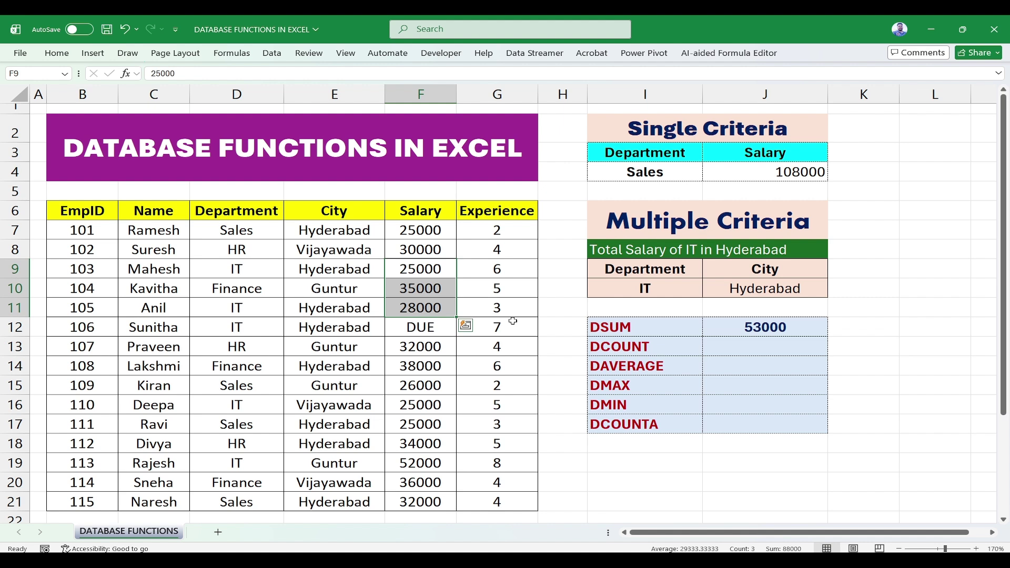
click(430, 325)
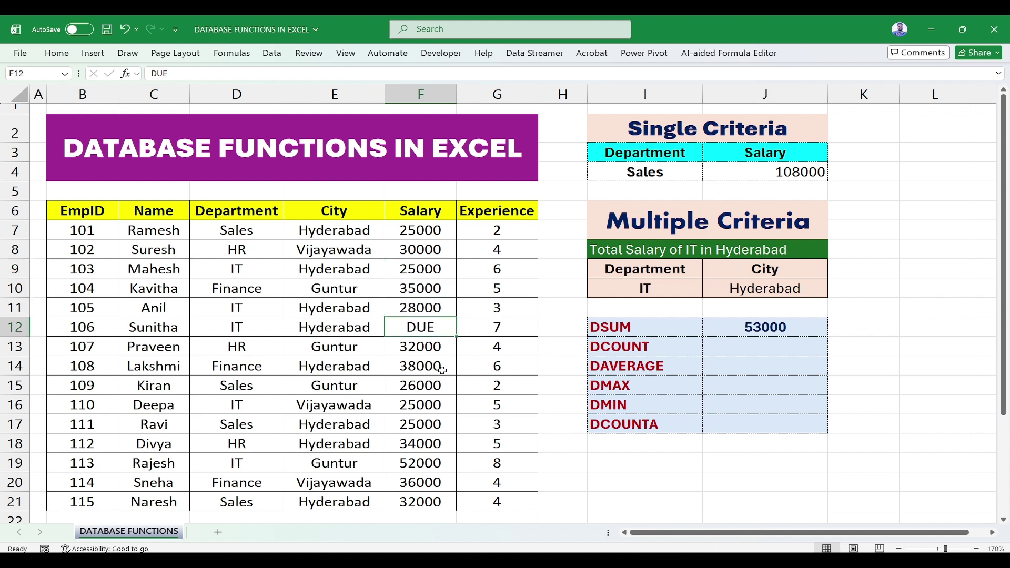
text(25000)
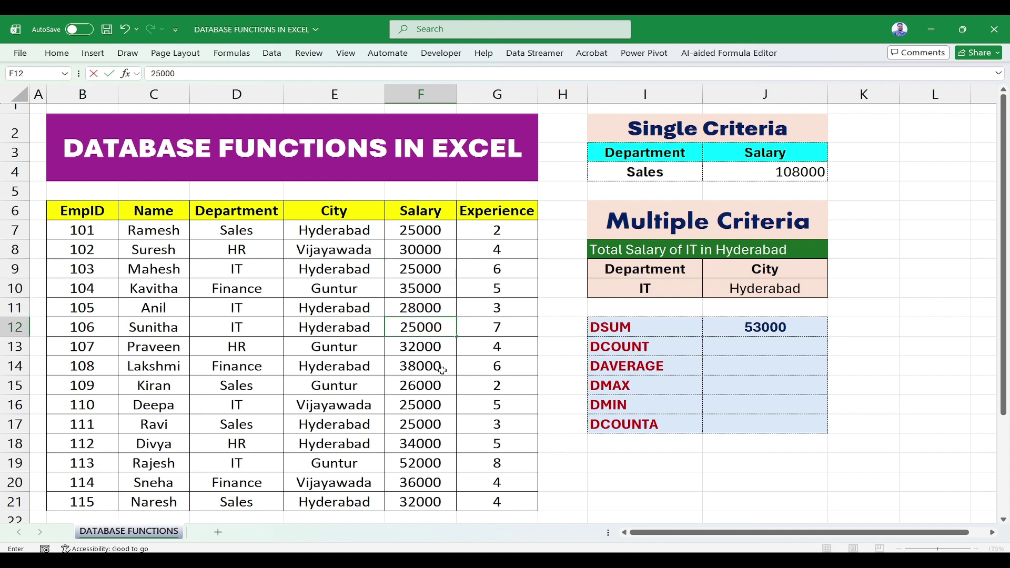
key(Return)
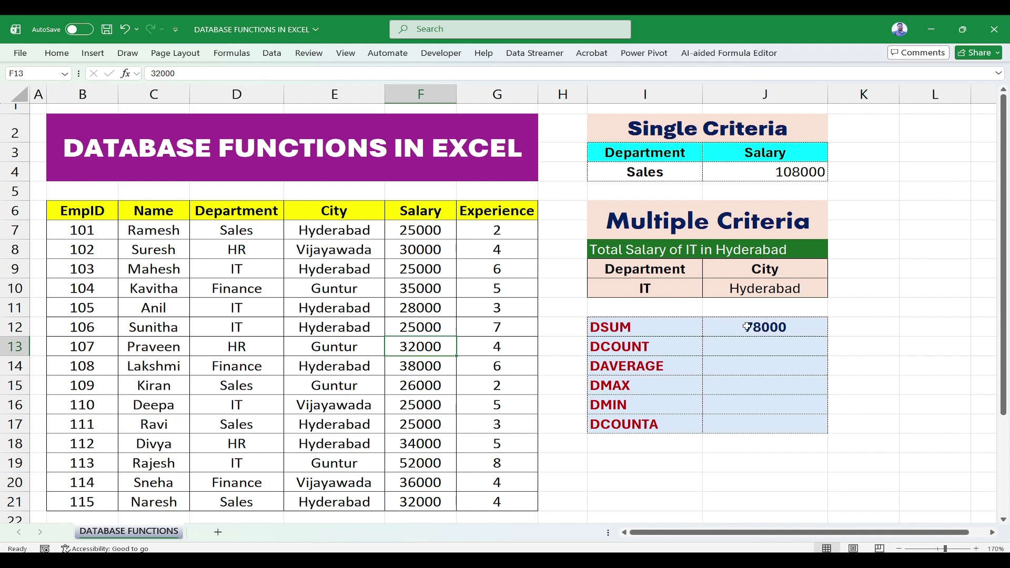
click(730, 323)
click(747, 405)
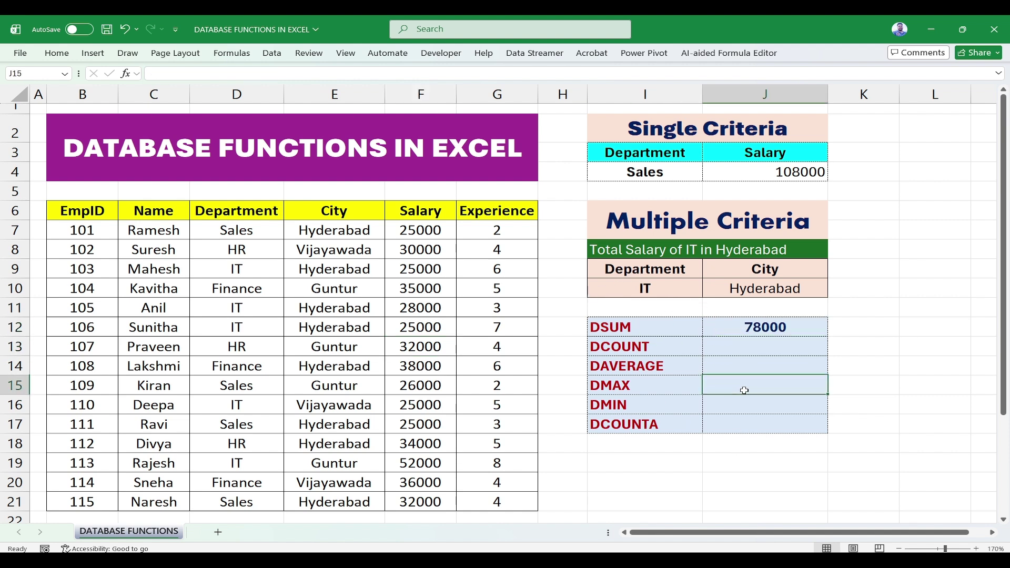
Count the IT salaries in Hyderabad with DCOUNT in J13, using B6:G21 as database, F6 as field and I9:J10 as criteria
click(729, 355)
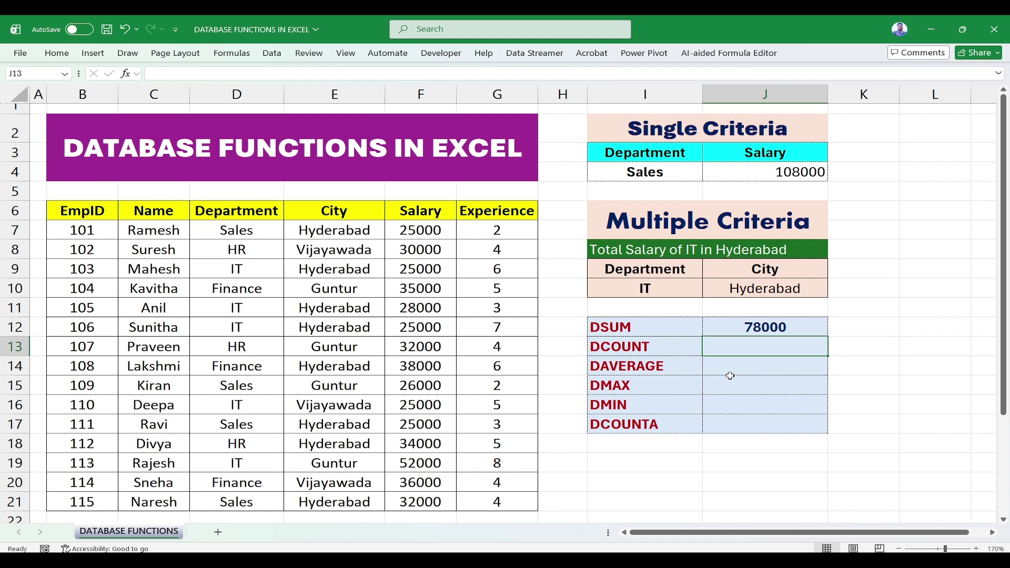
text(=dco)
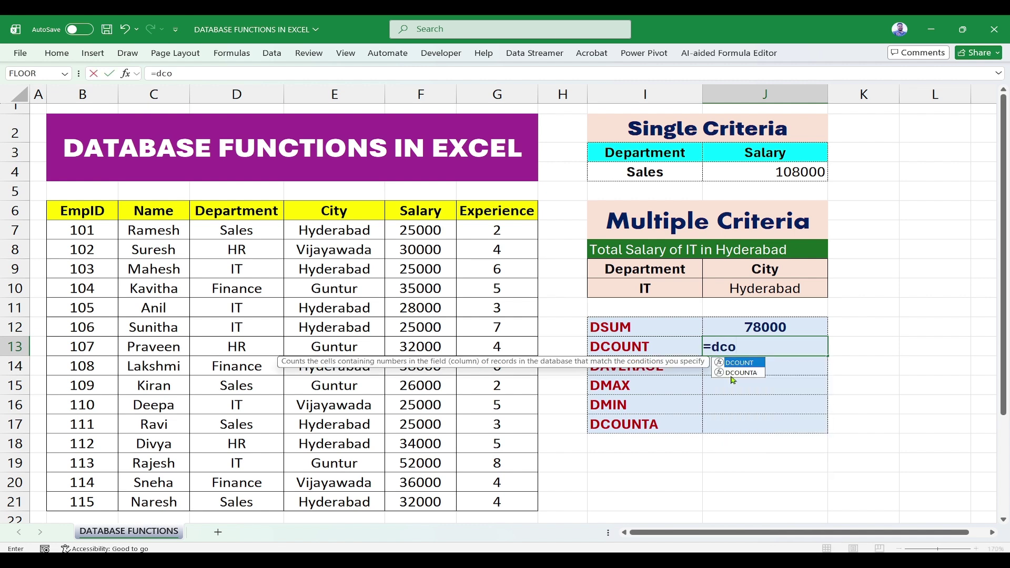
text(un)
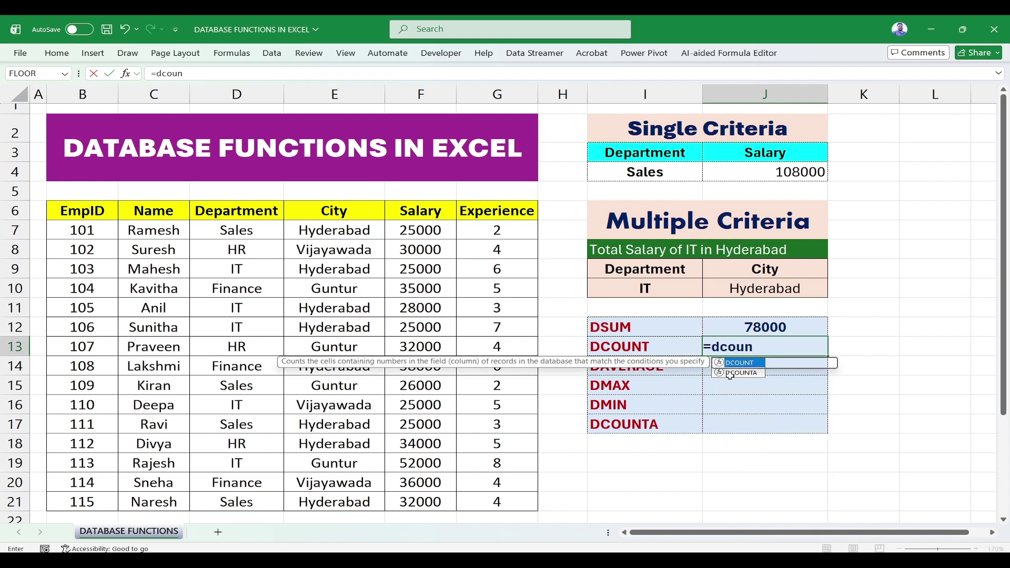
key(Tab)
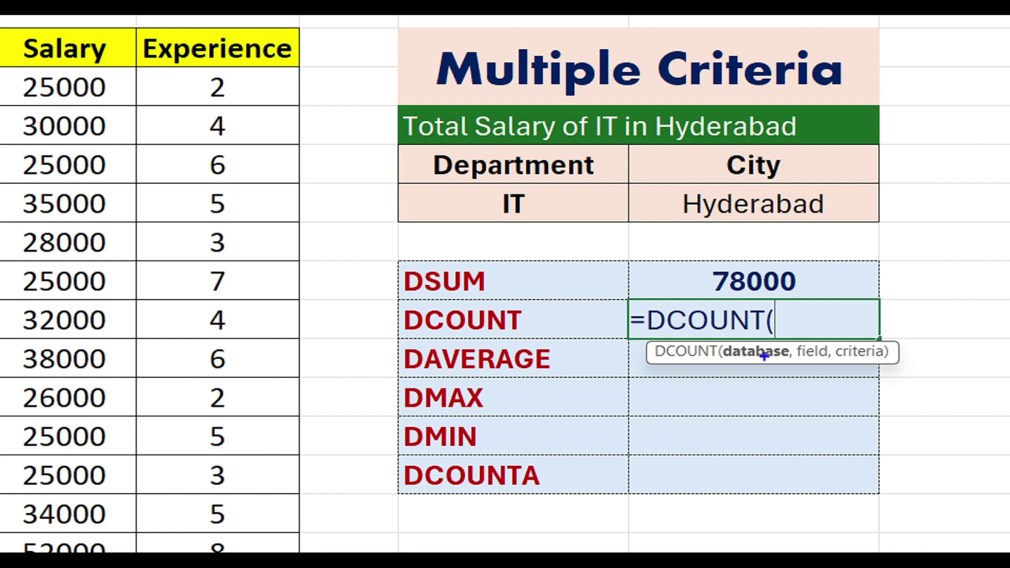
drag(765, 357, 749, 392)
drag(822, 351, 800, 380)
drag(866, 351, 846, 384)
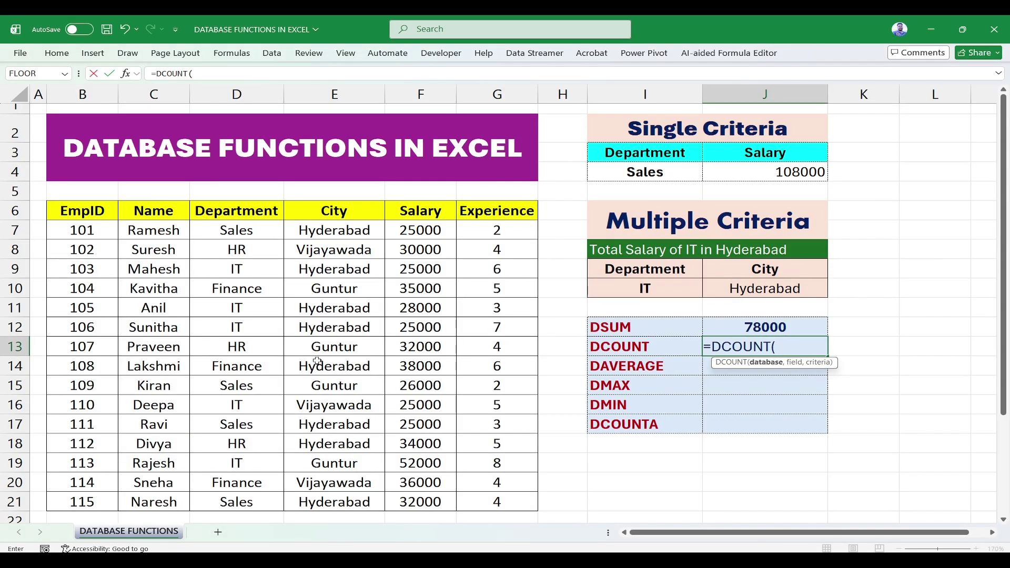
drag(97, 214, 503, 508)
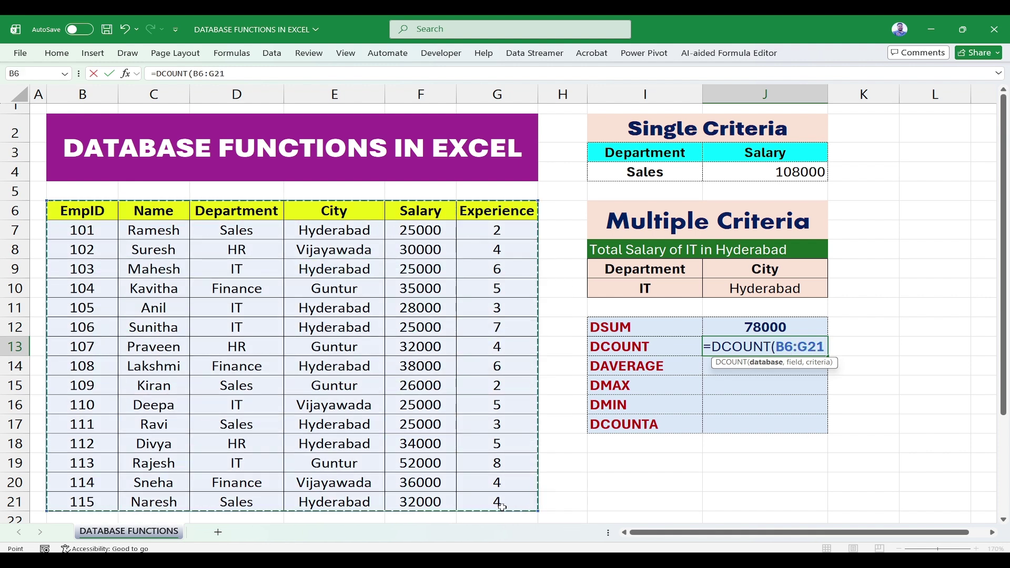
text(,)
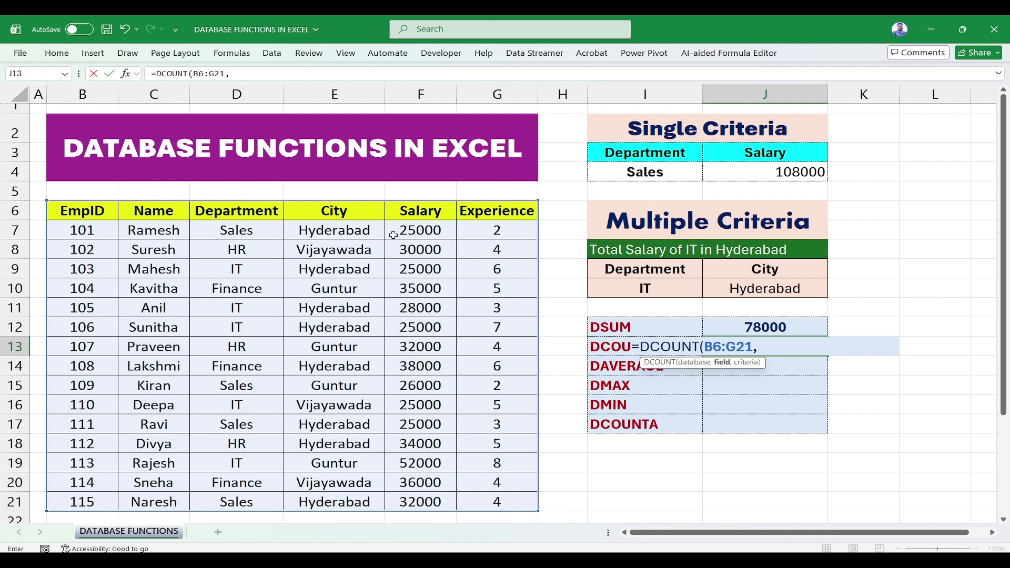
click(415, 211)
text(,)
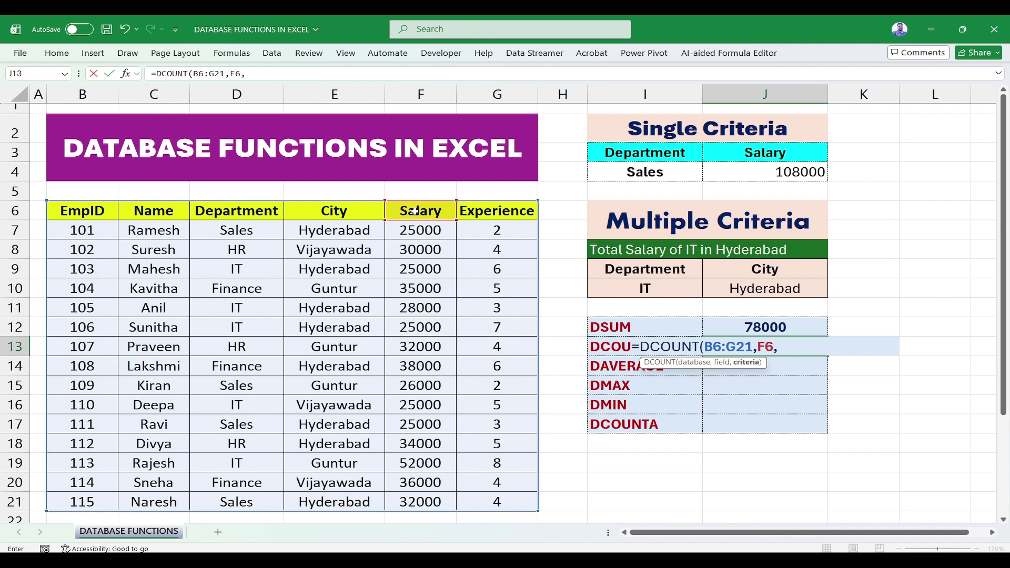
drag(680, 273, 734, 289)
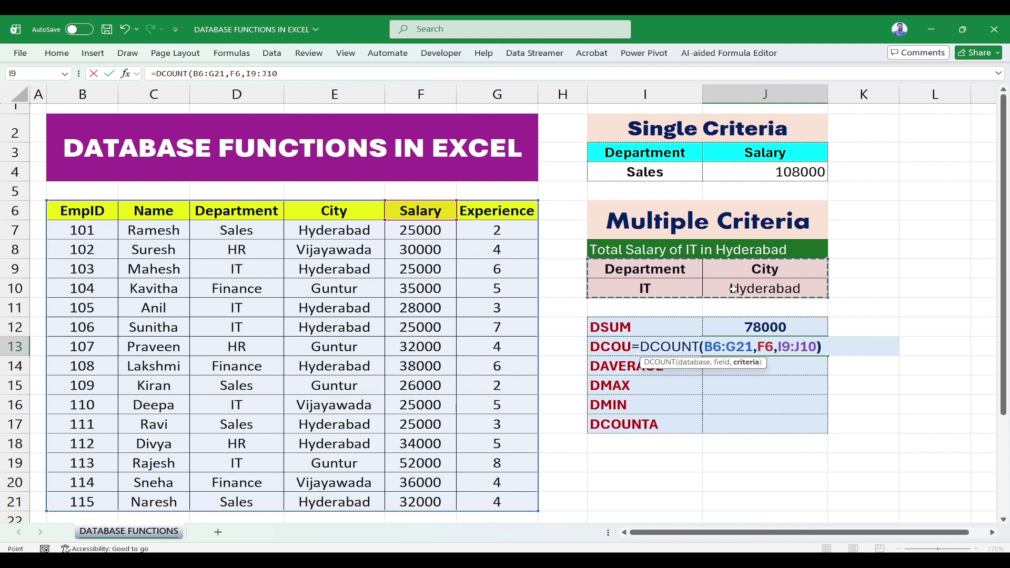
key(Return)
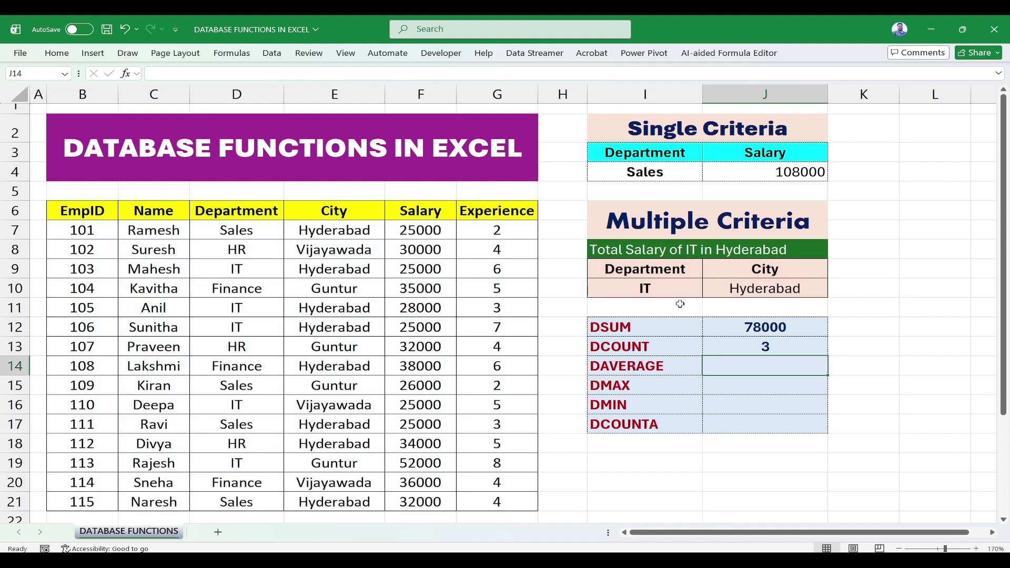
Check the DCOUNT result in J13 against the Department and City criteria and the matching IT rows for Hyderabad in the employee table
click(739, 345)
drag(656, 278, 654, 288)
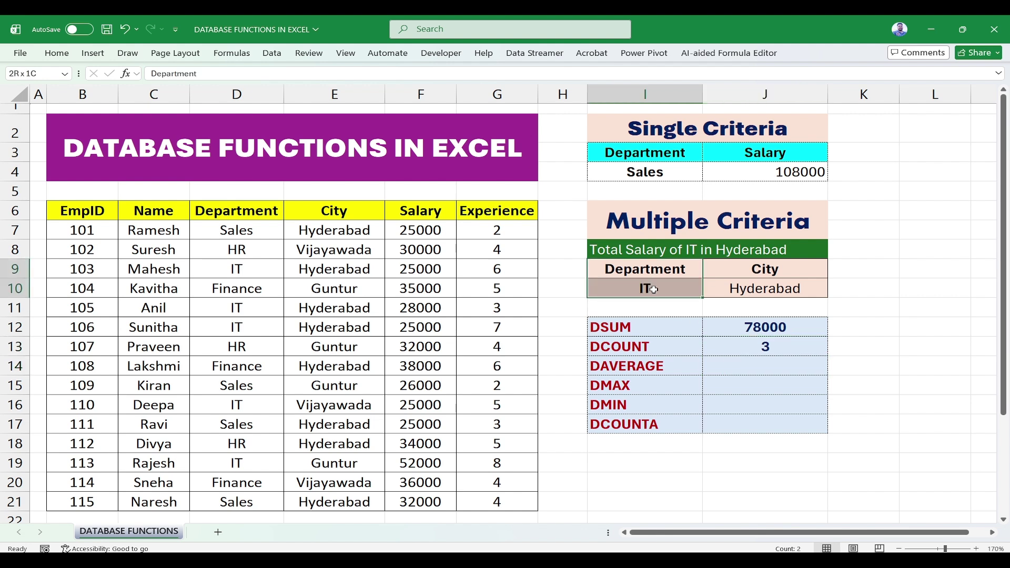
drag(747, 275, 742, 289)
click(439, 273)
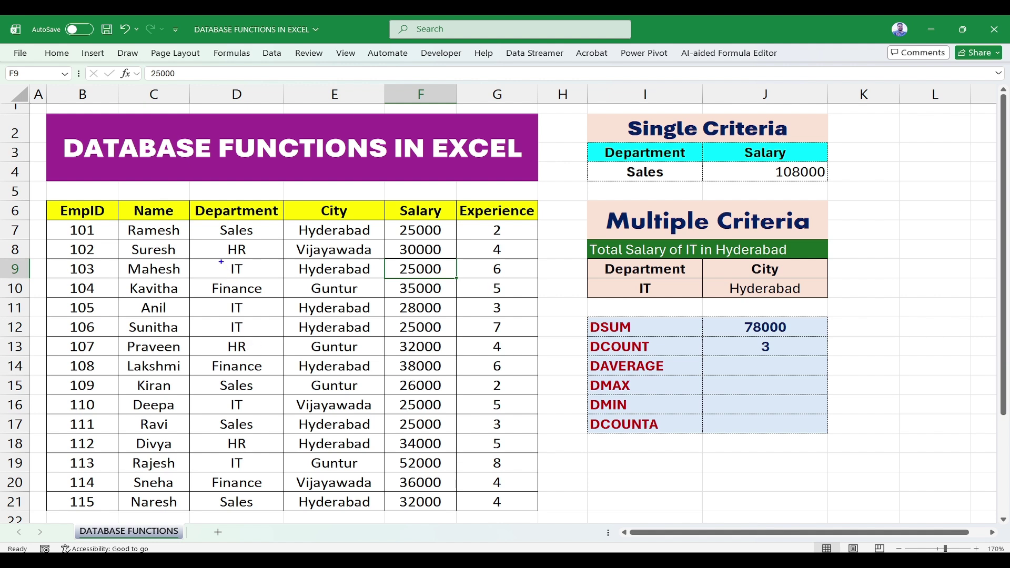
drag(221, 262, 380, 278)
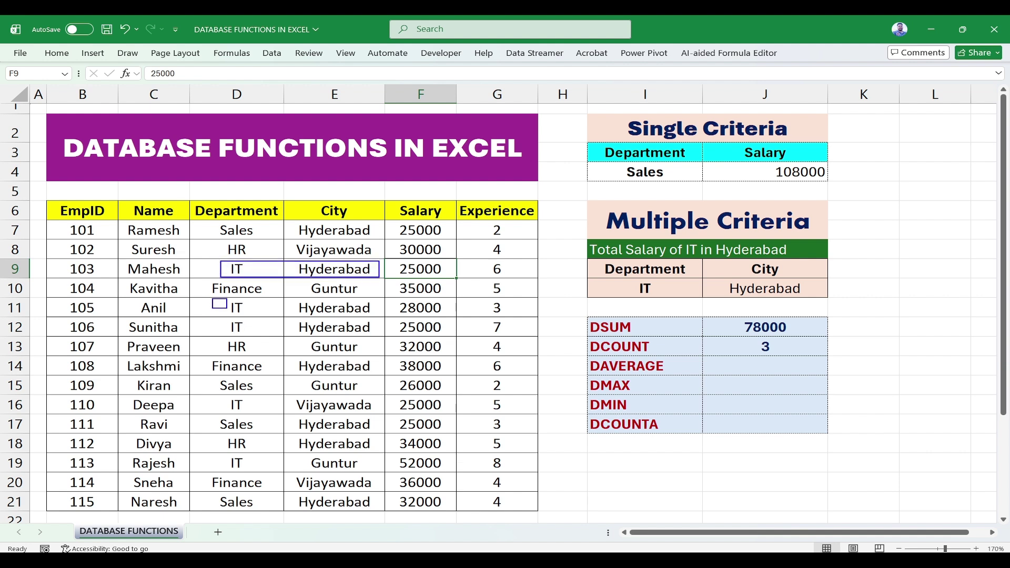
drag(227, 309, 374, 314)
drag(226, 322, 380, 338)
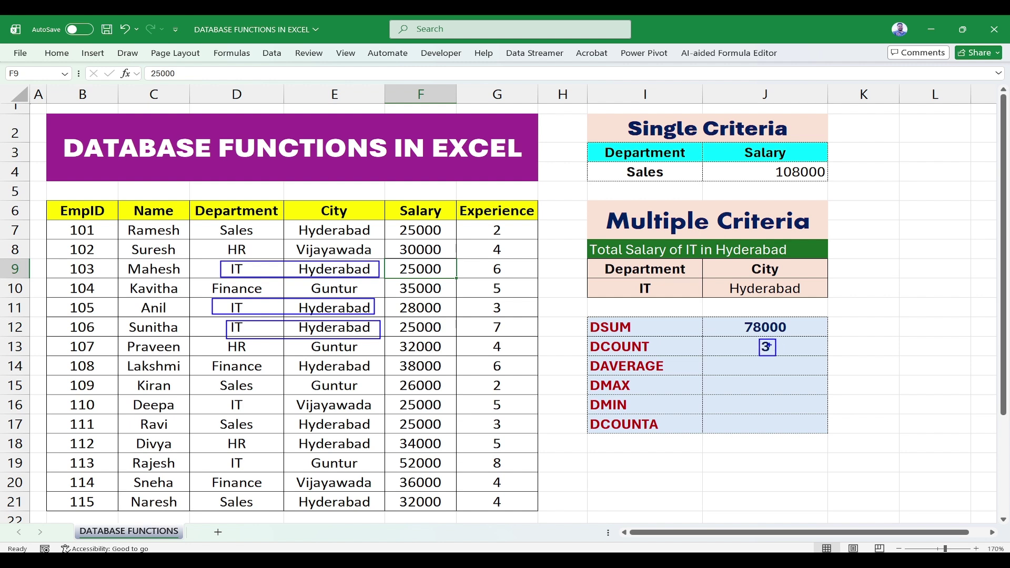
key(Escape)
Average the IT salaries in Hyderabad with DAVERAGE in J14, using B6:G21 as database, F6 as field and I9:J10 as criteria
click(728, 364)
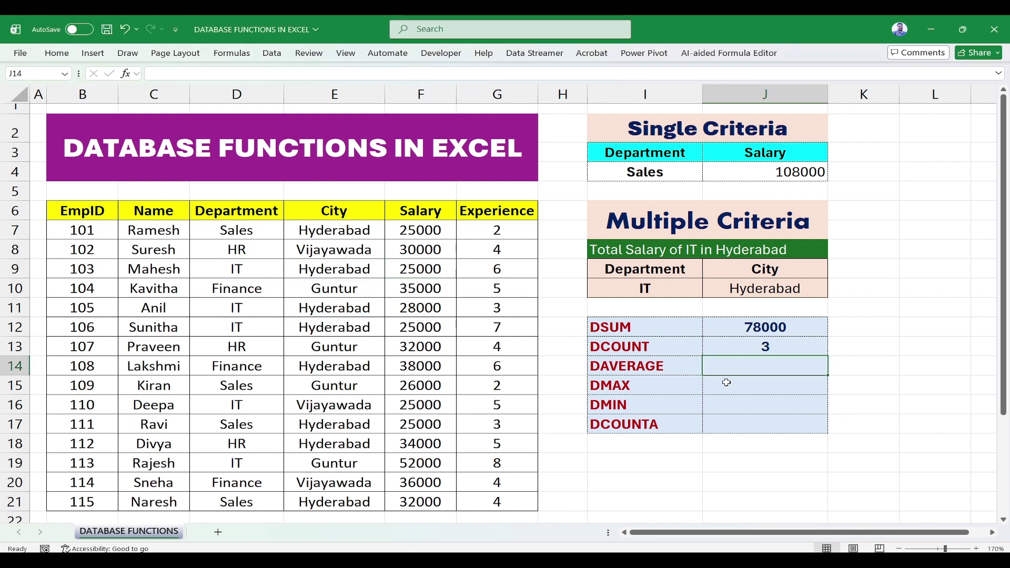
text(=da)
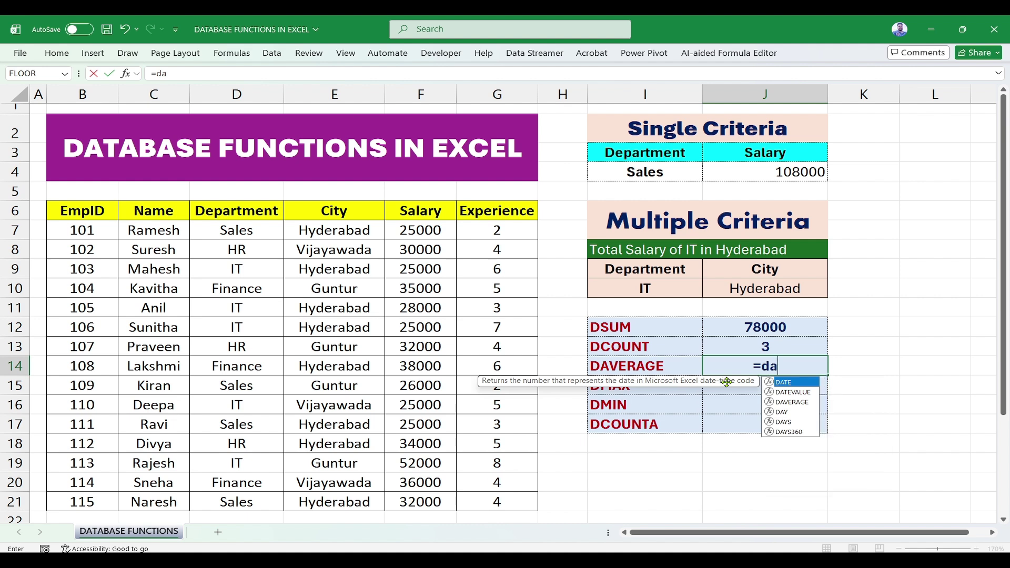
text(ve)
key(Tab)
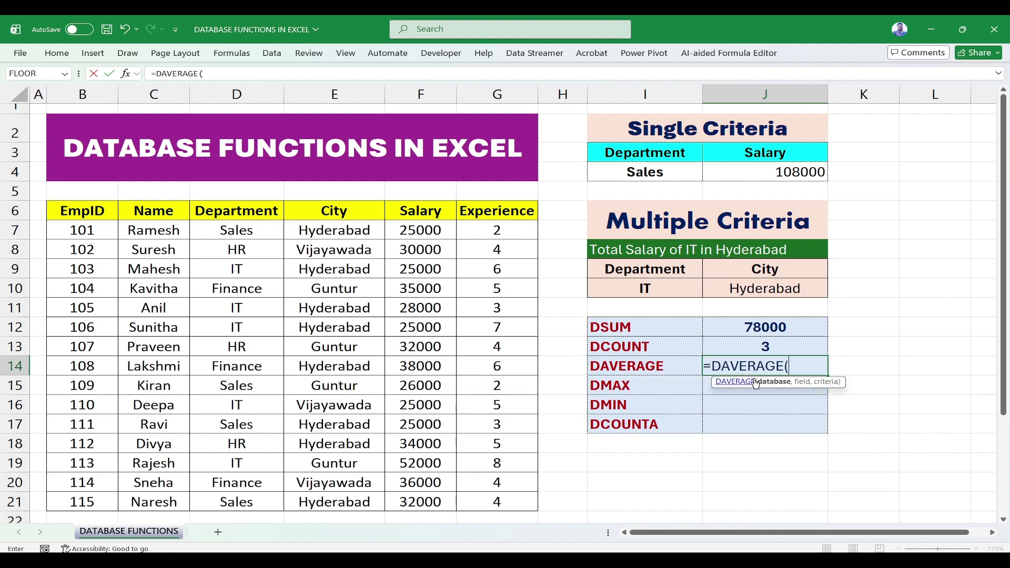
drag(84, 212, 524, 504)
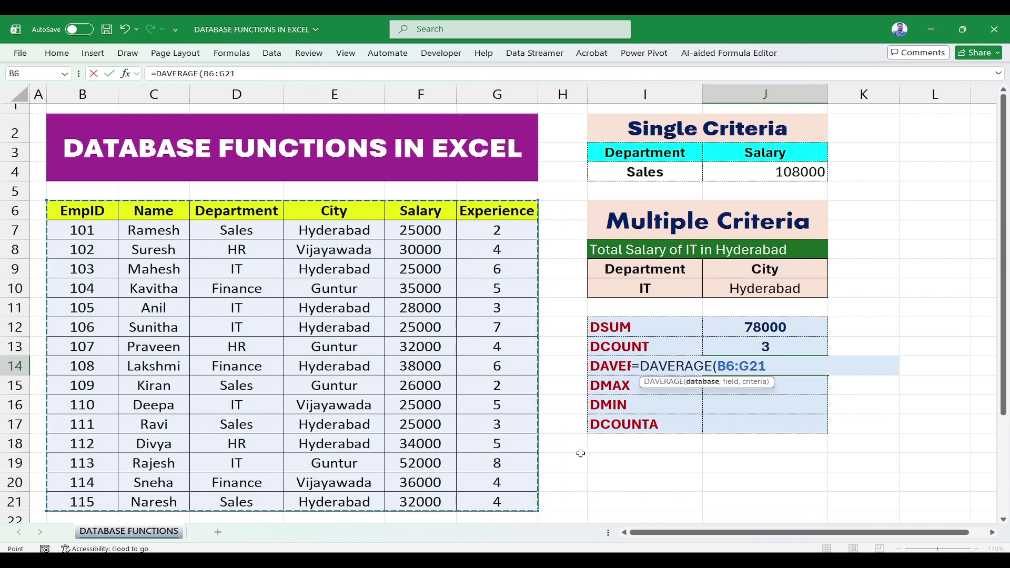
text(,)
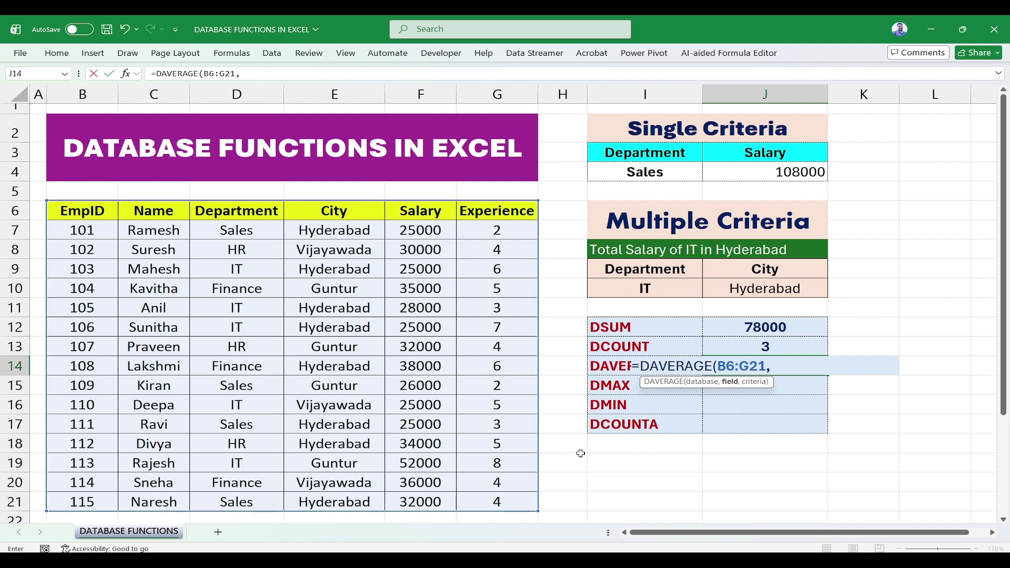
click(423, 215)
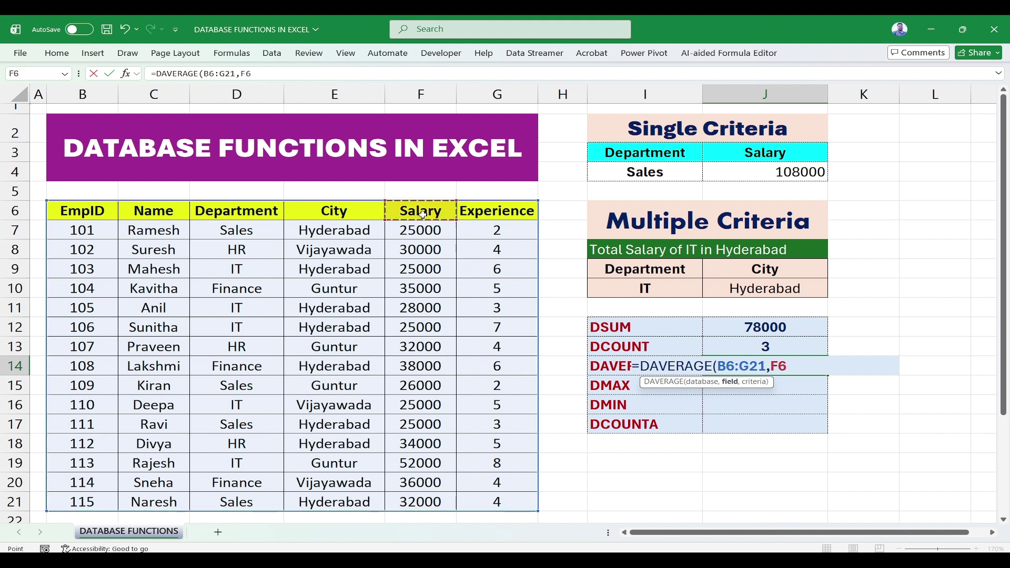
text(,)
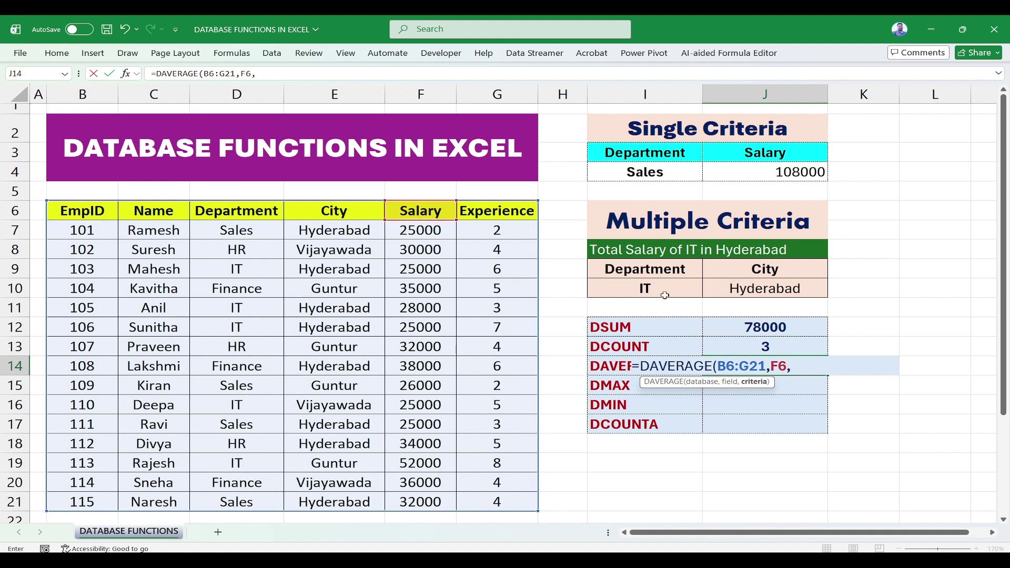
drag(661, 277, 754, 292)
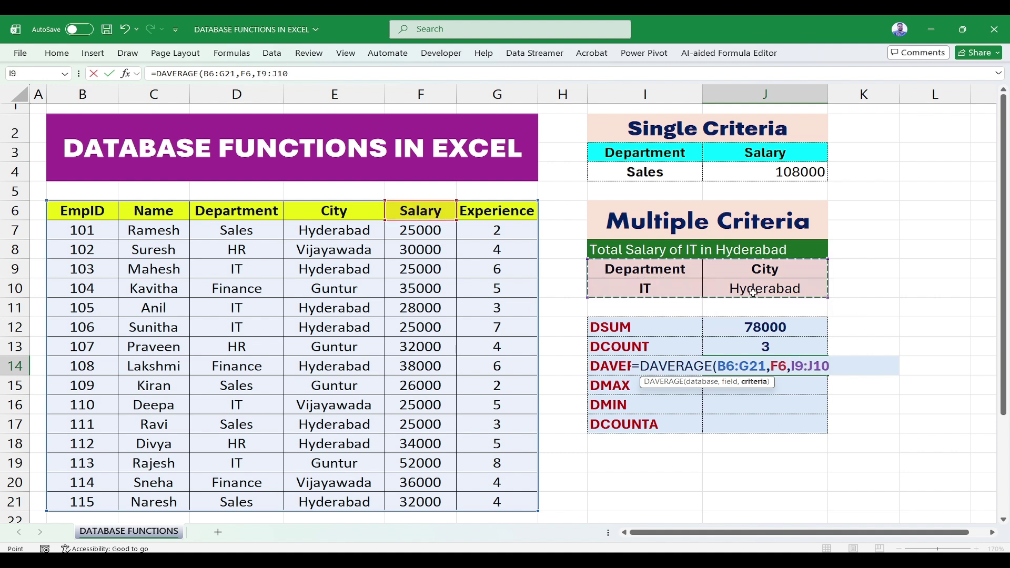
text())
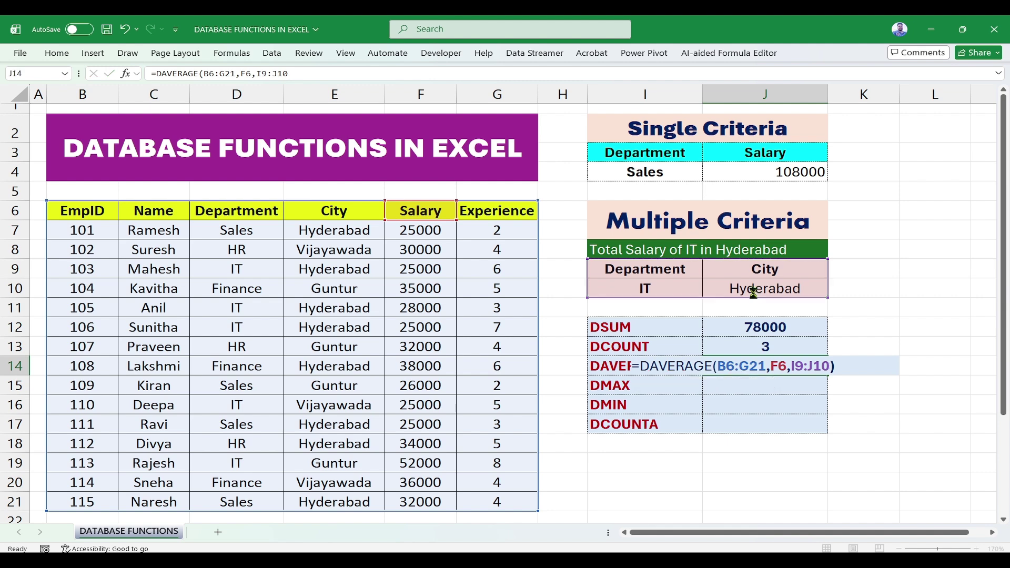
key(Return)
click(783, 370)
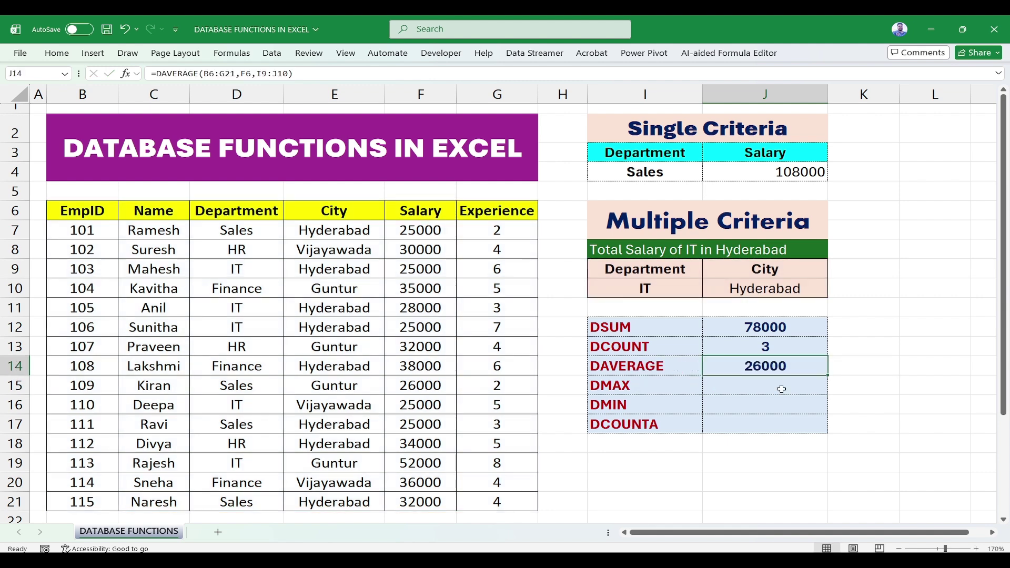
Find the highest IT salary in Hyderabad with DMAX in J15, using B6:G21 as database, F6 as field and I9:J10 as criteria
click(750, 386)
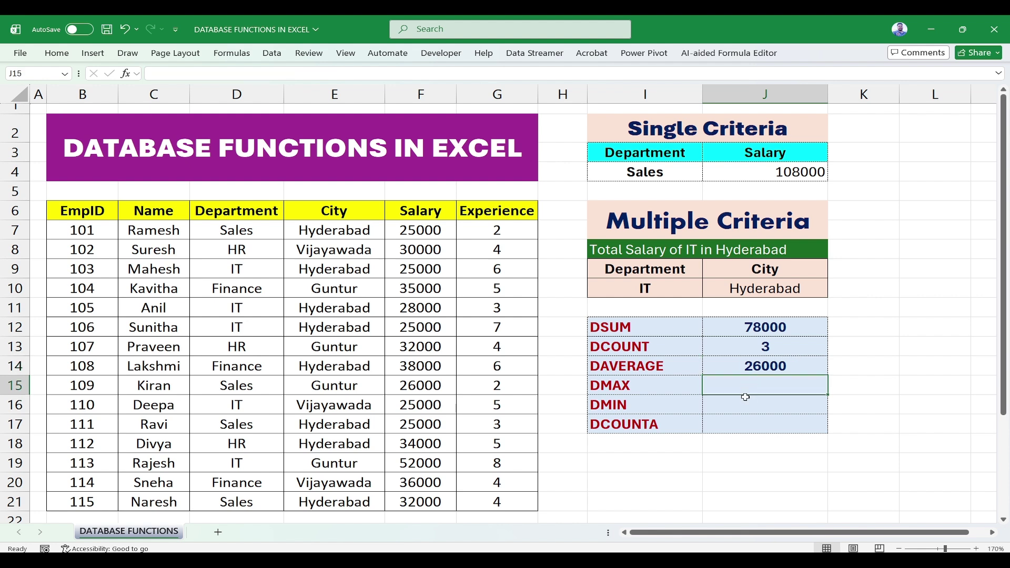
text(=)
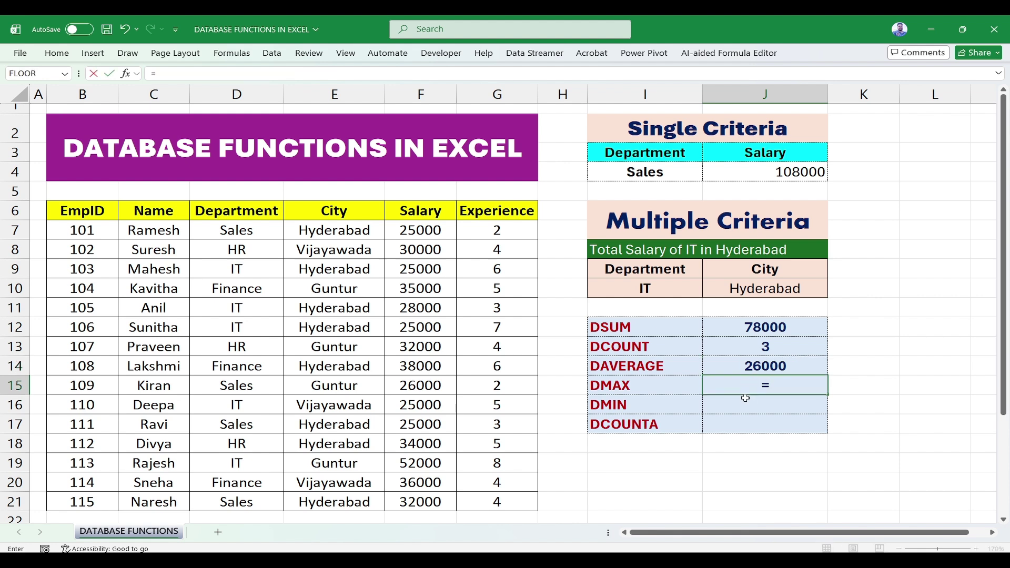
text(dmax)
key(Tab)
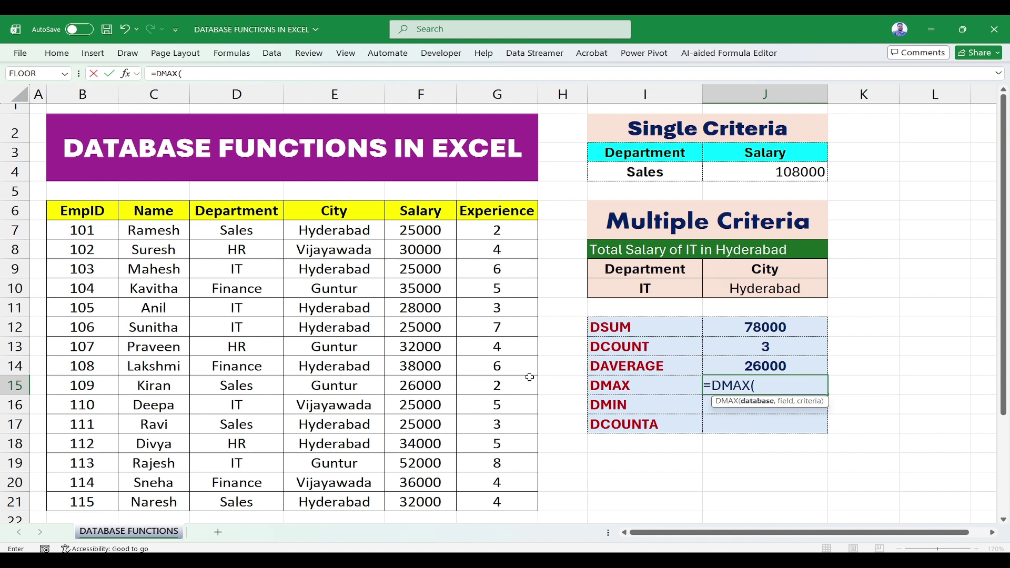
drag(57, 211, 504, 502)
text(,)
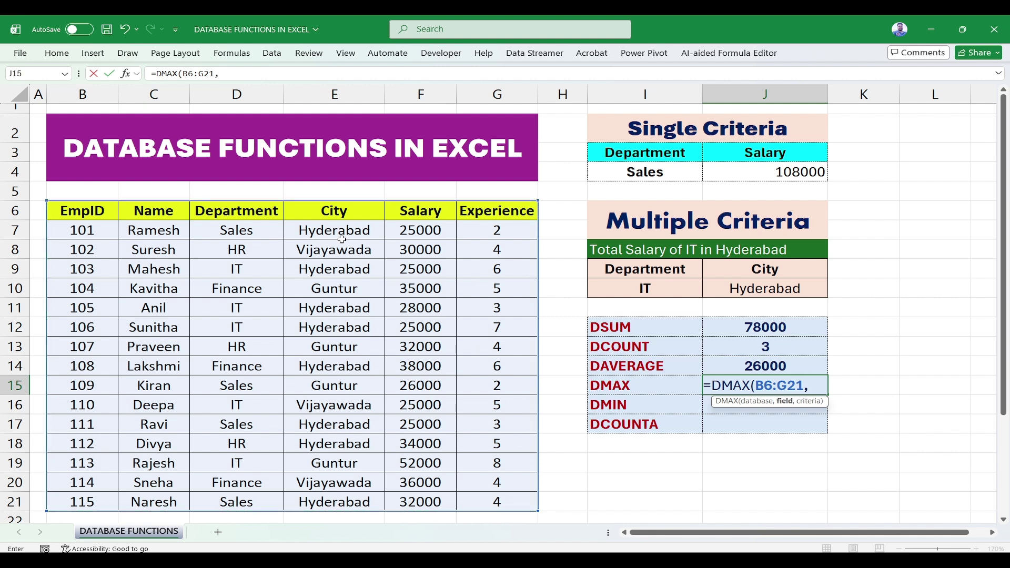
click(402, 211)
text(,)
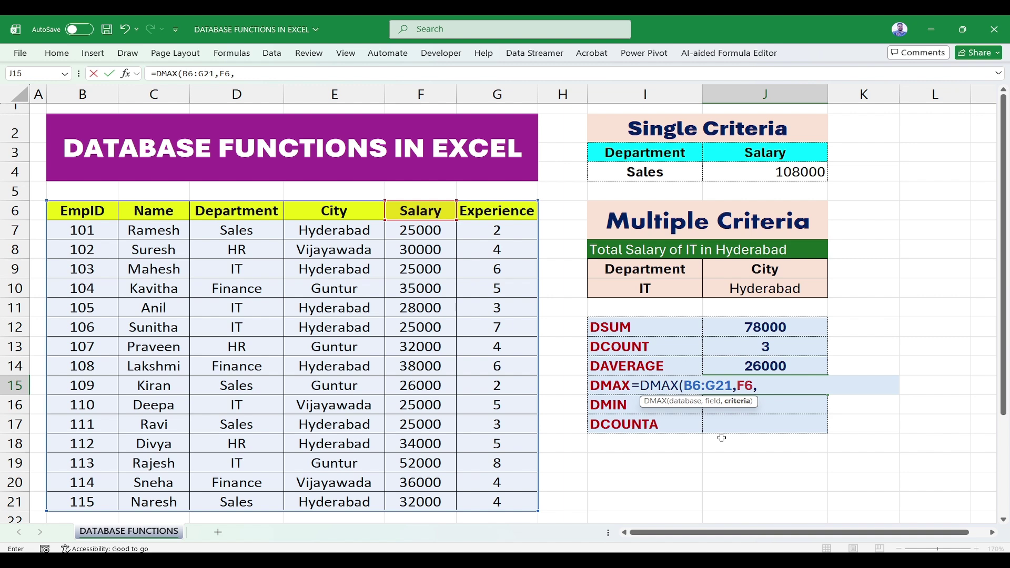
drag(673, 271, 776, 285)
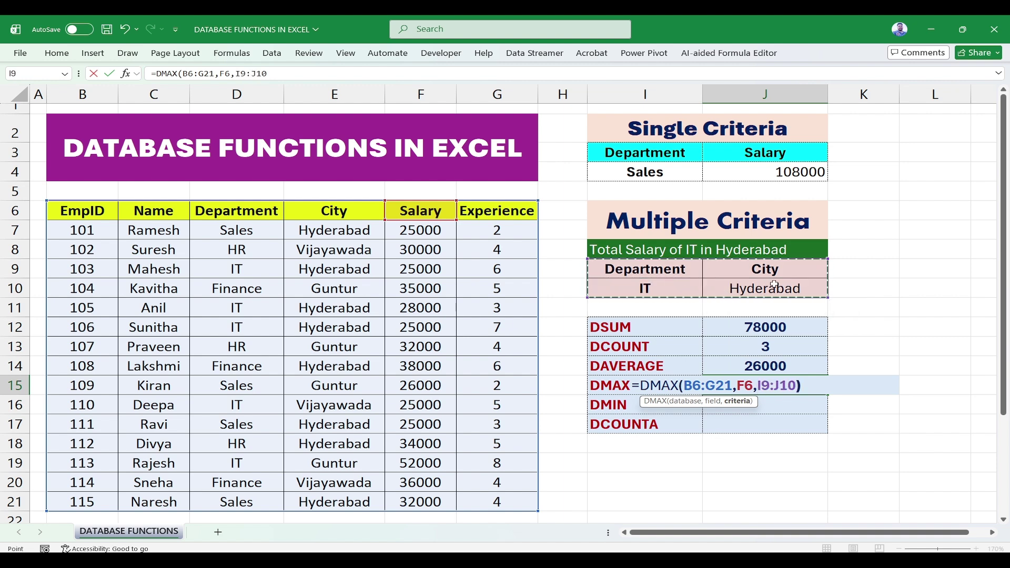
key(Return)
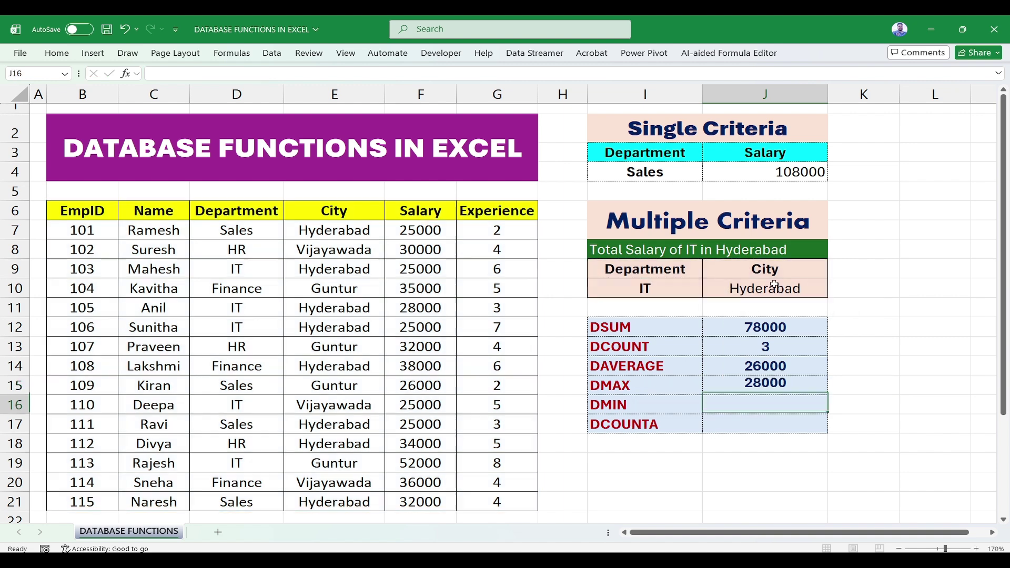
click(751, 387)
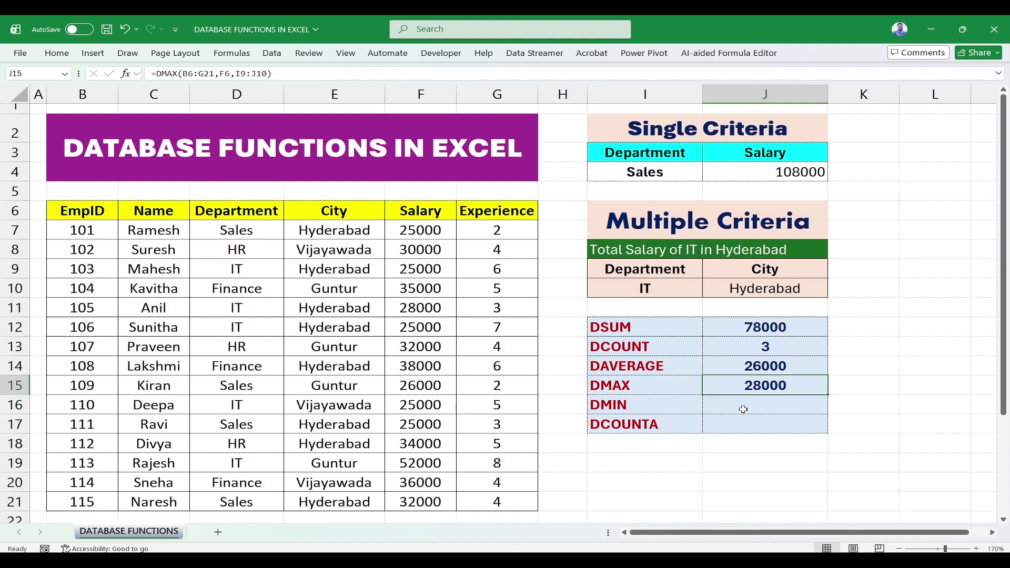
Find the lowest IT salary in Hyderabad with DMIN in J16, using B6:G21 as database, F6 as field and I9:J10 as criteria
click(744, 410)
text(=)
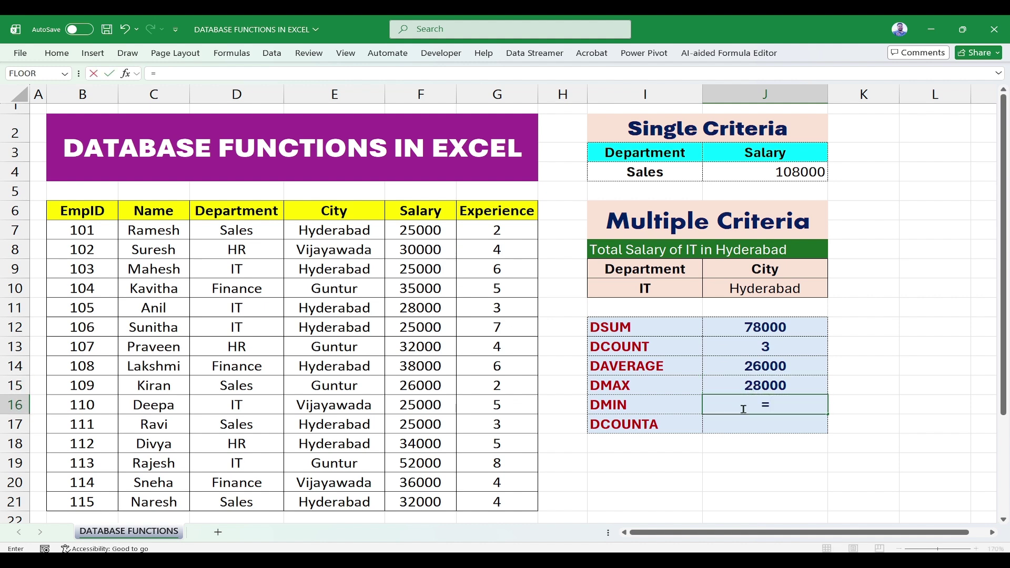
text(dmin)
key(Tab)
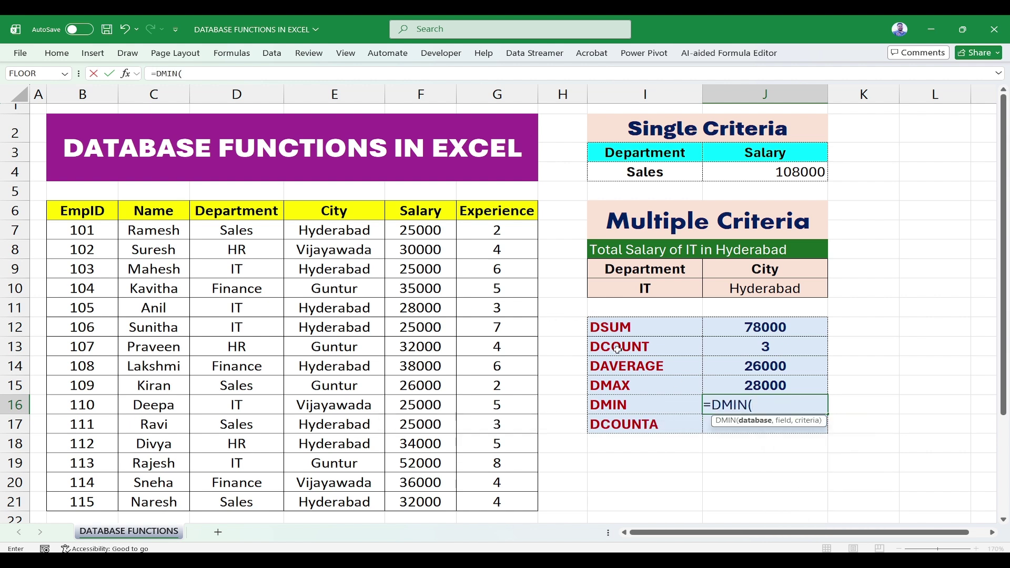
drag(94, 215, 476, 501)
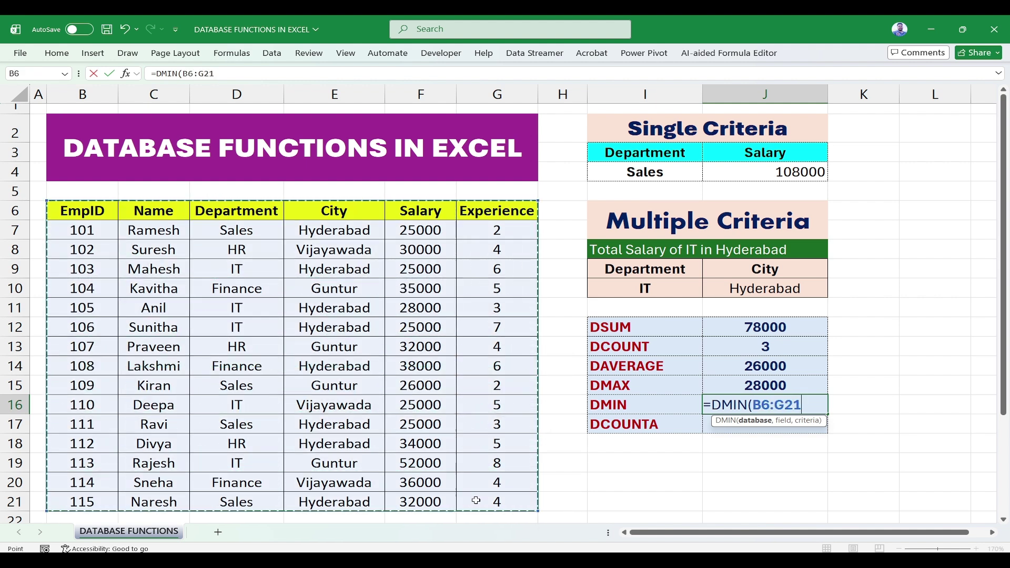
text(,)
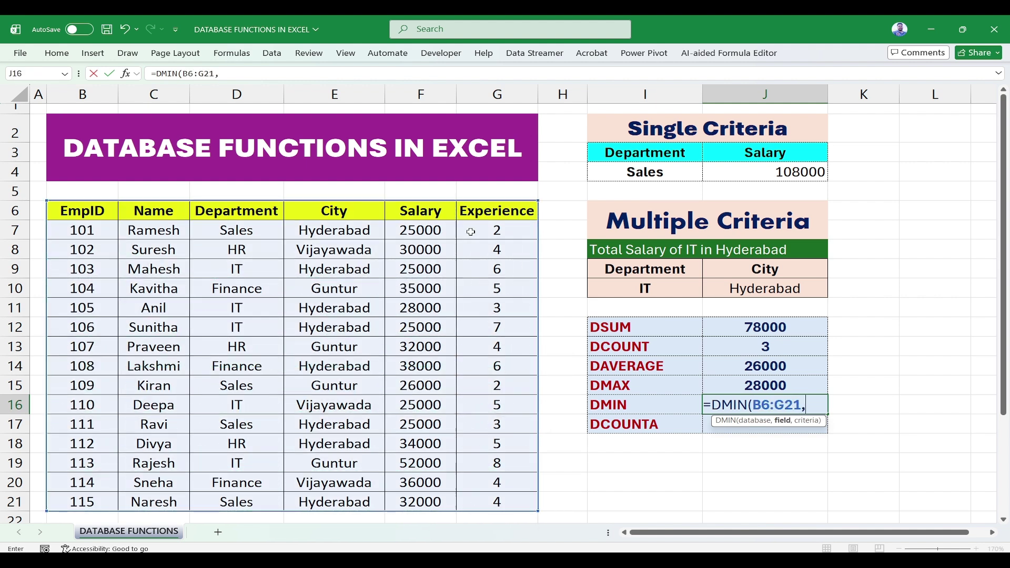
click(431, 211)
text(,)
drag(666, 271, 717, 292)
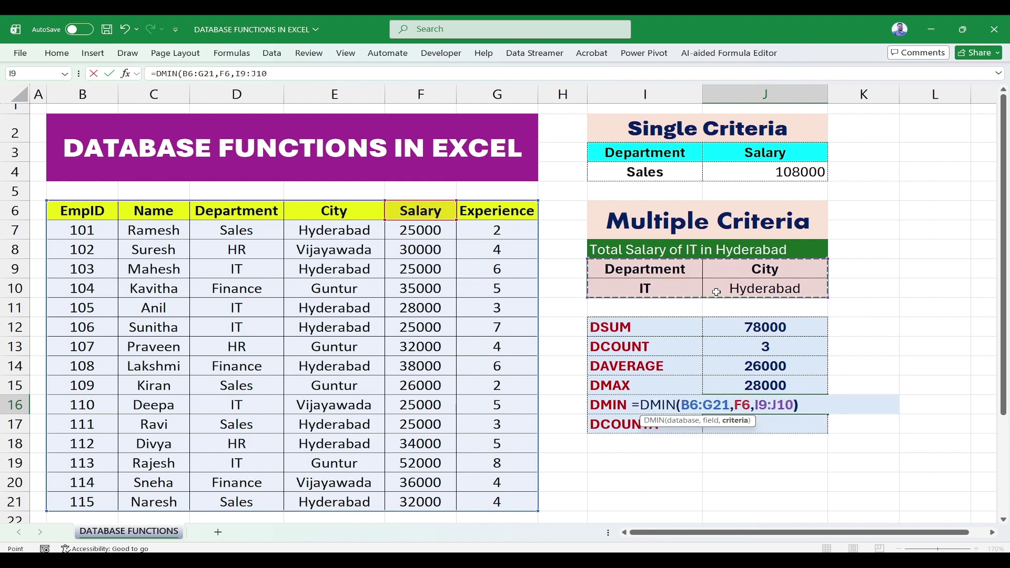
key(Return)
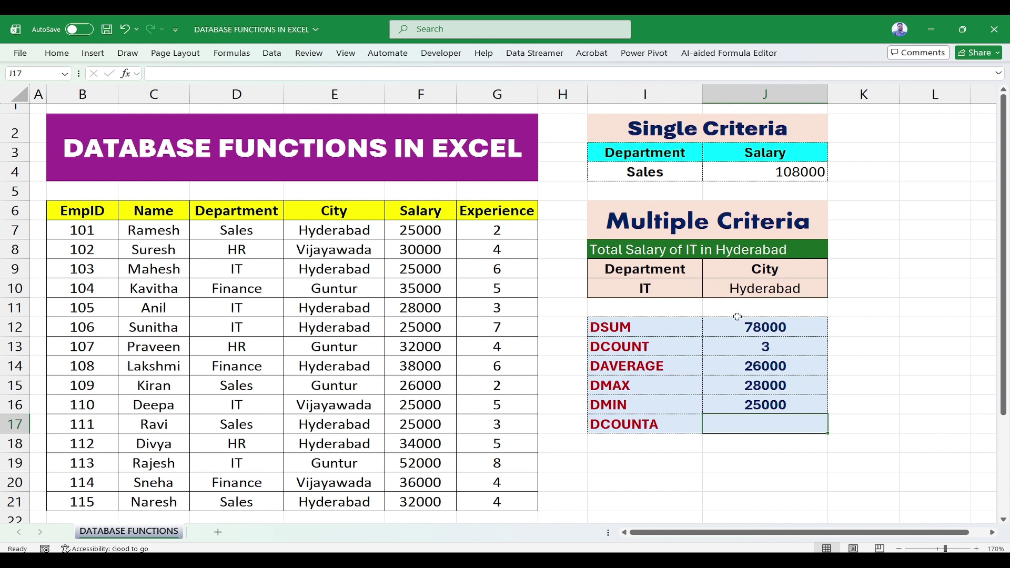
click(771, 409)
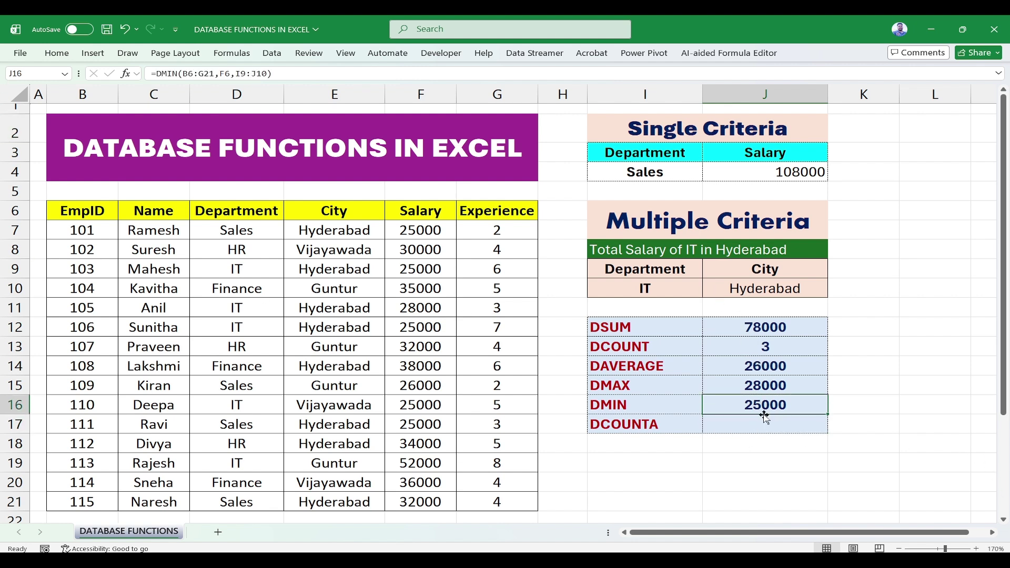
click(768, 389)
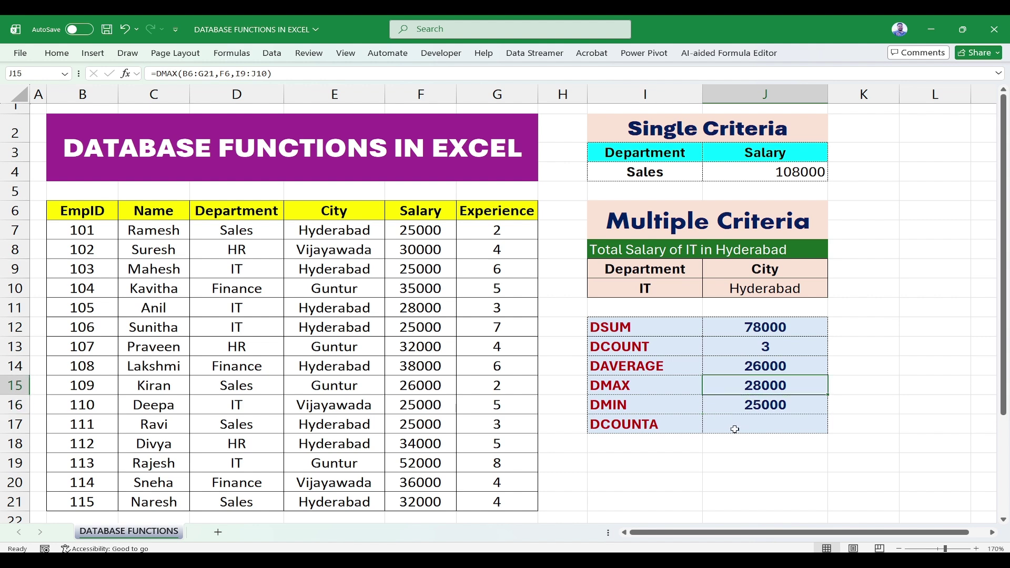
Count the non-blank IT salaries in Hyderabad with DCOUNTA in J17, using B6:G21 as database, F6 as field and I9:J10 as criteria
click(735, 431)
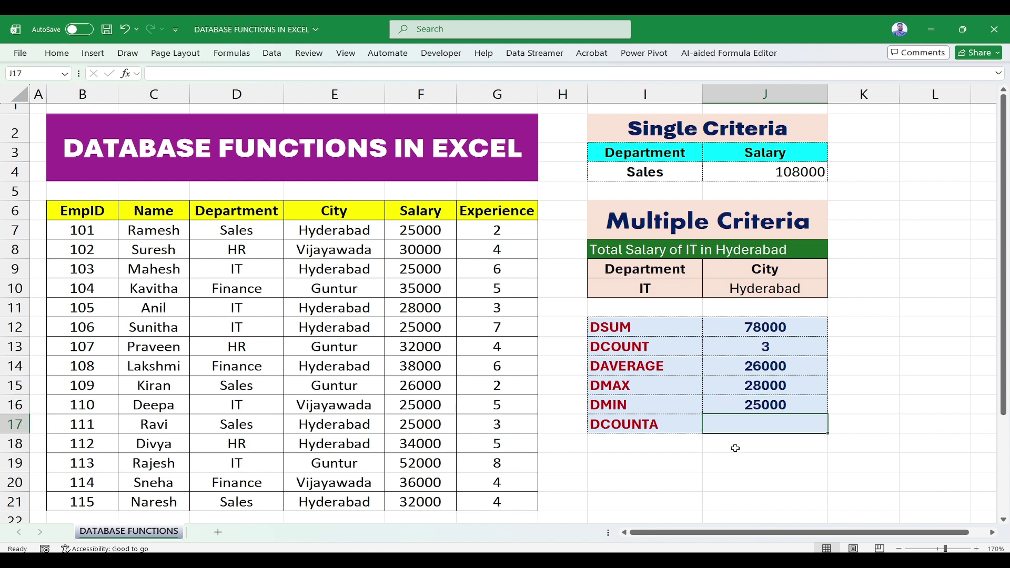
text(=)
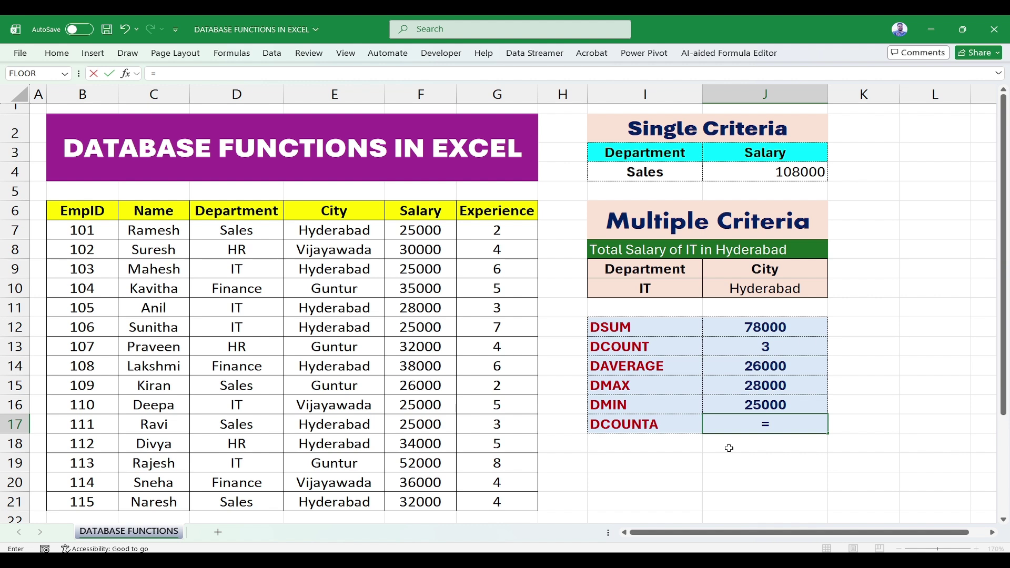
text(dcounta)
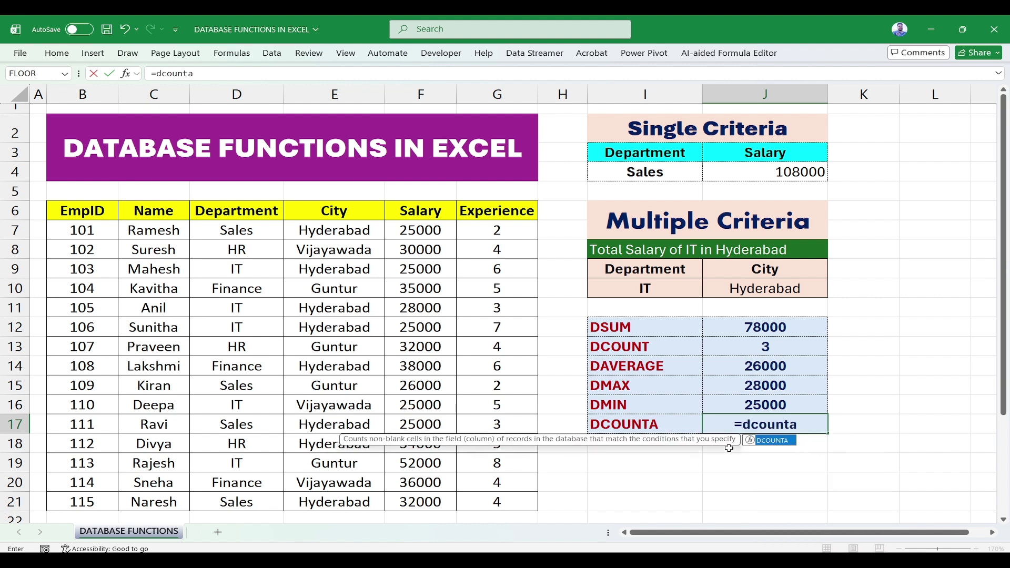
key(Tab)
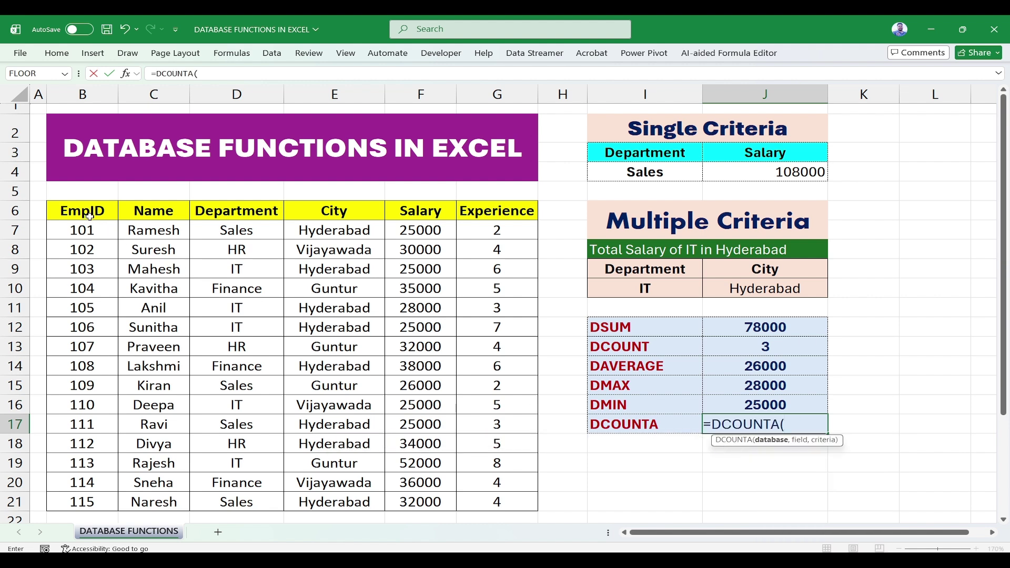
drag(88, 213, 522, 502)
text(,)
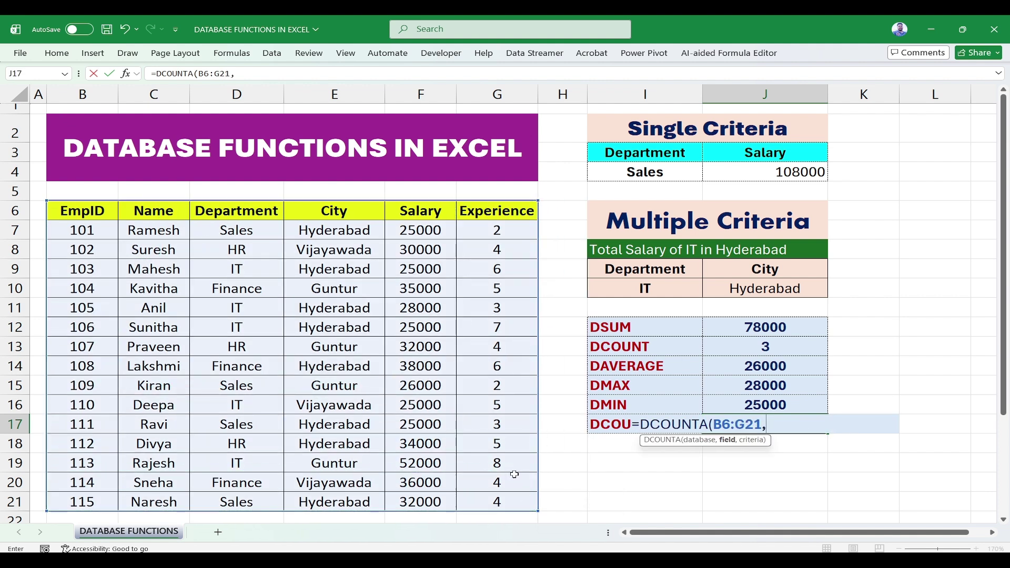
click(404, 219)
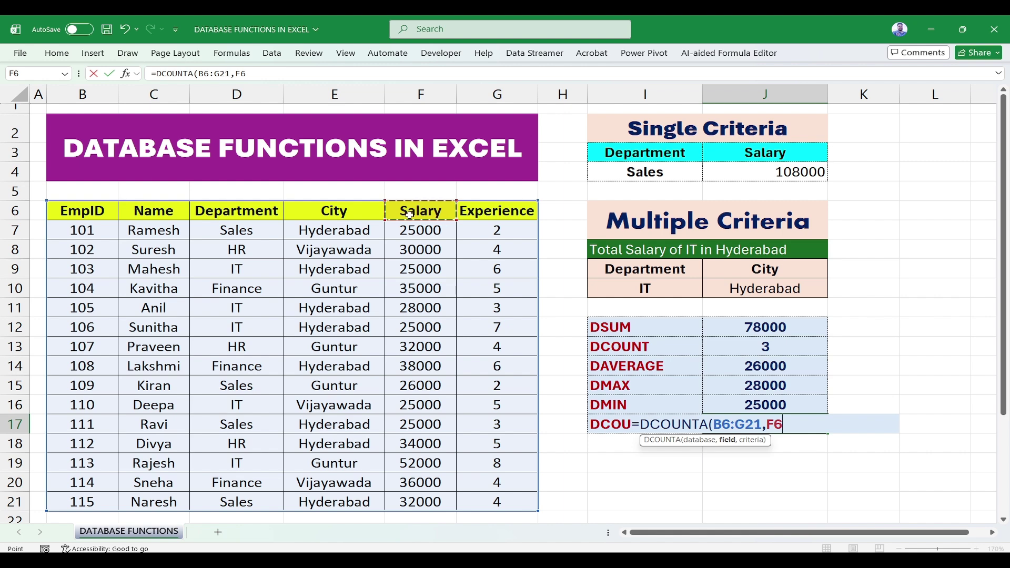
text(,)
drag(652, 271, 734, 288)
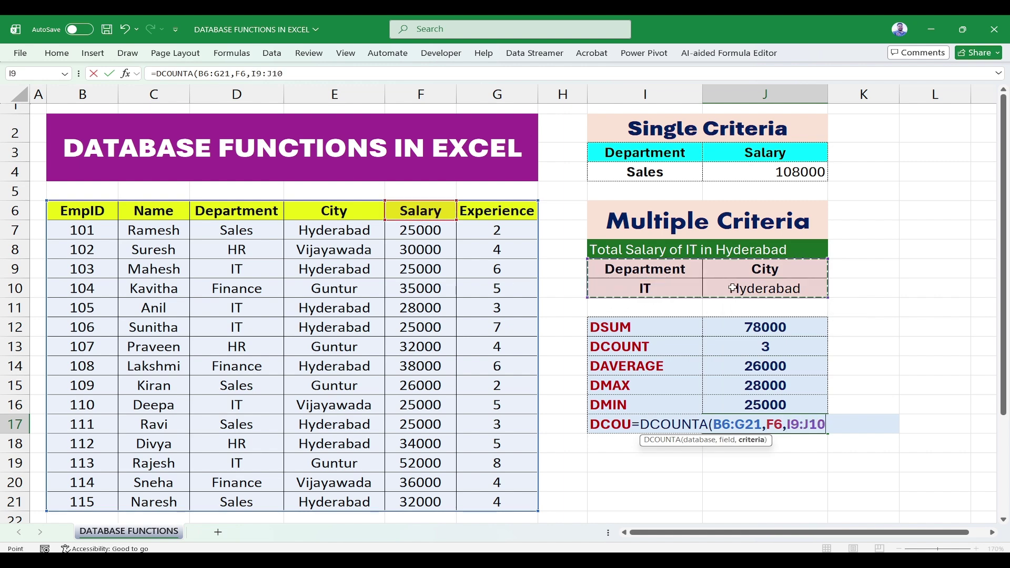
key(Return)
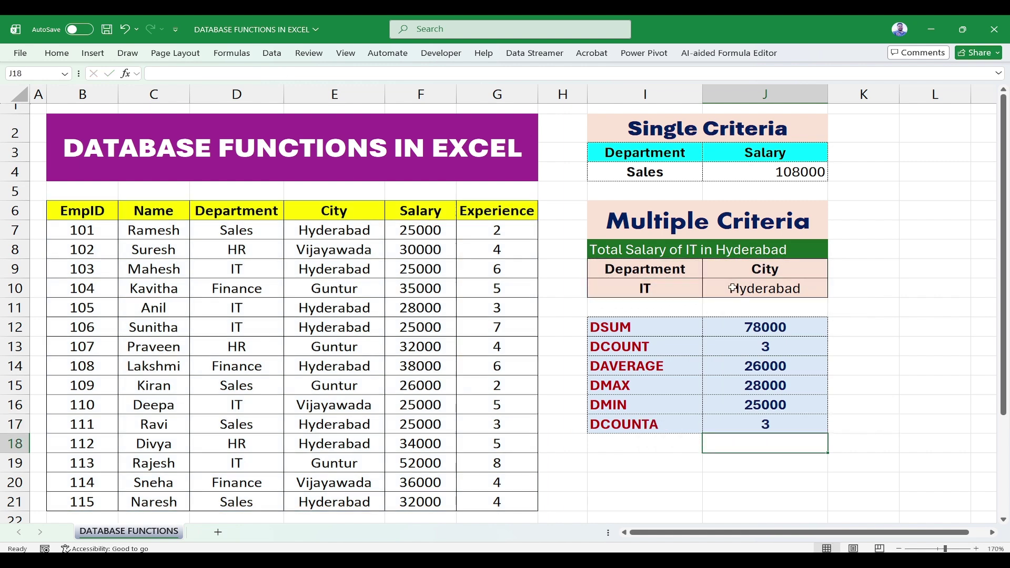
Compare the DCOUNT formula in J13 with the DCOUNTA formula in J17 and examine the matching IT salaries for Hyderabad
click(731, 345)
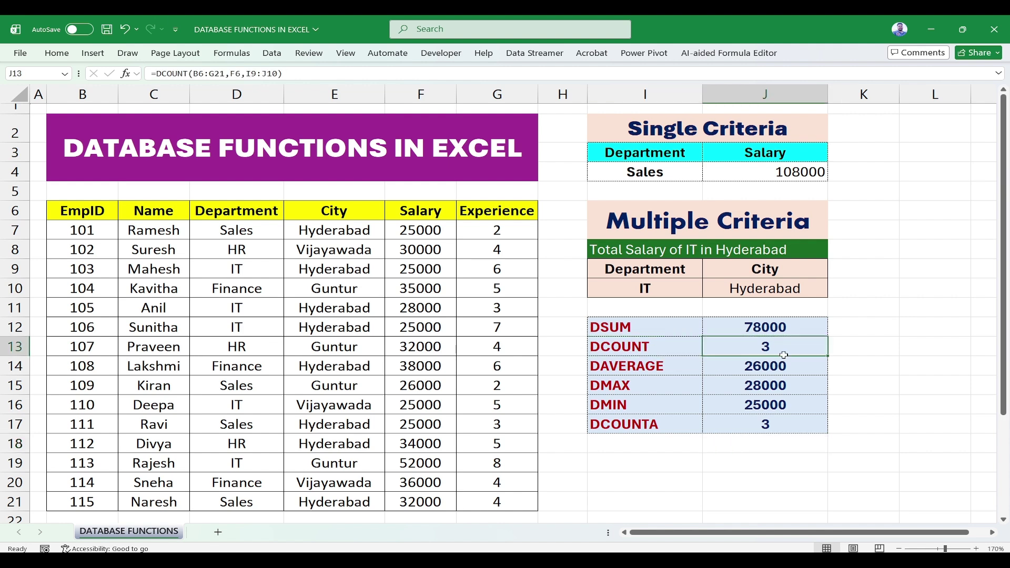
click(759, 427)
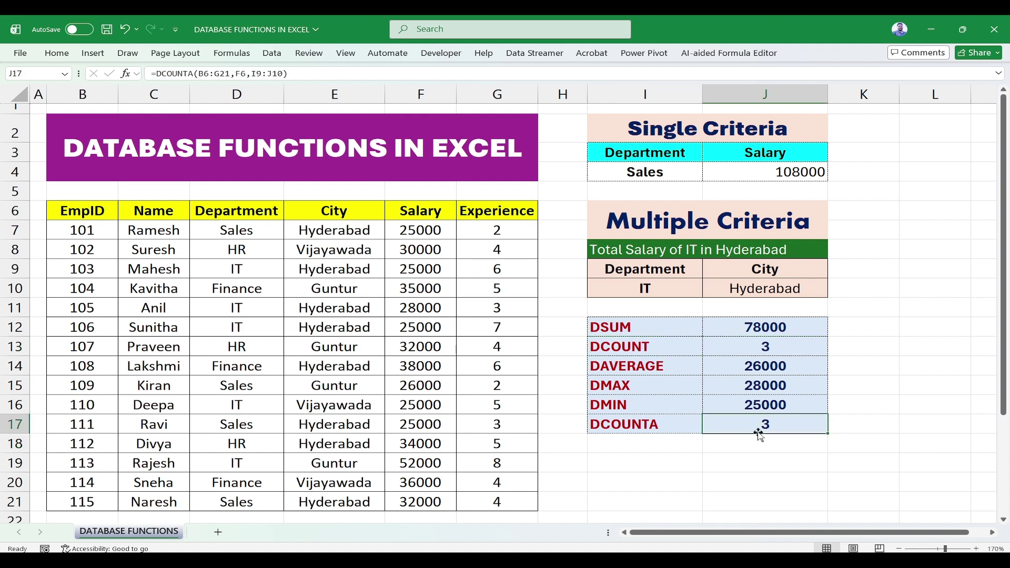
click(665, 349)
click(740, 347)
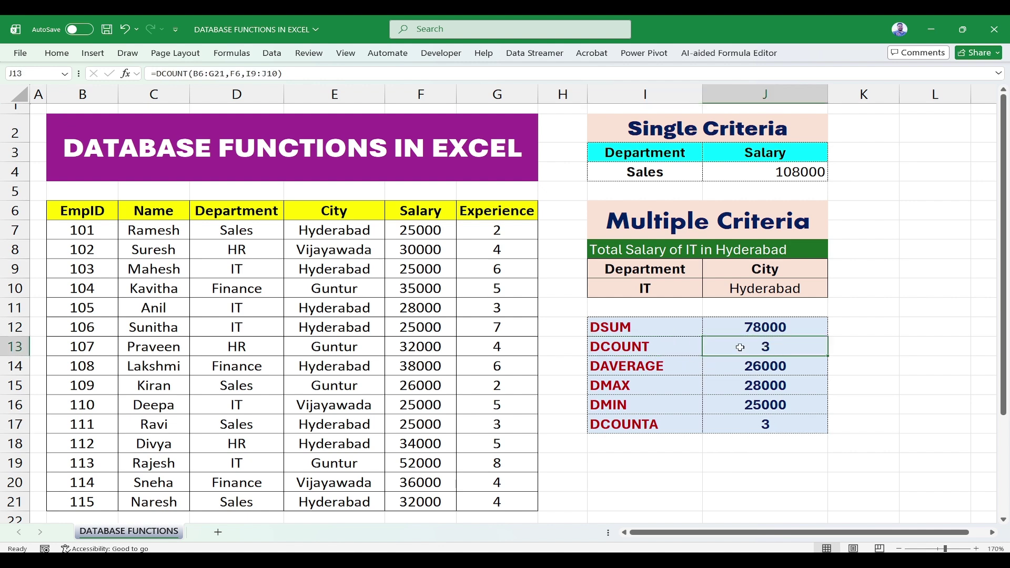
click(645, 423)
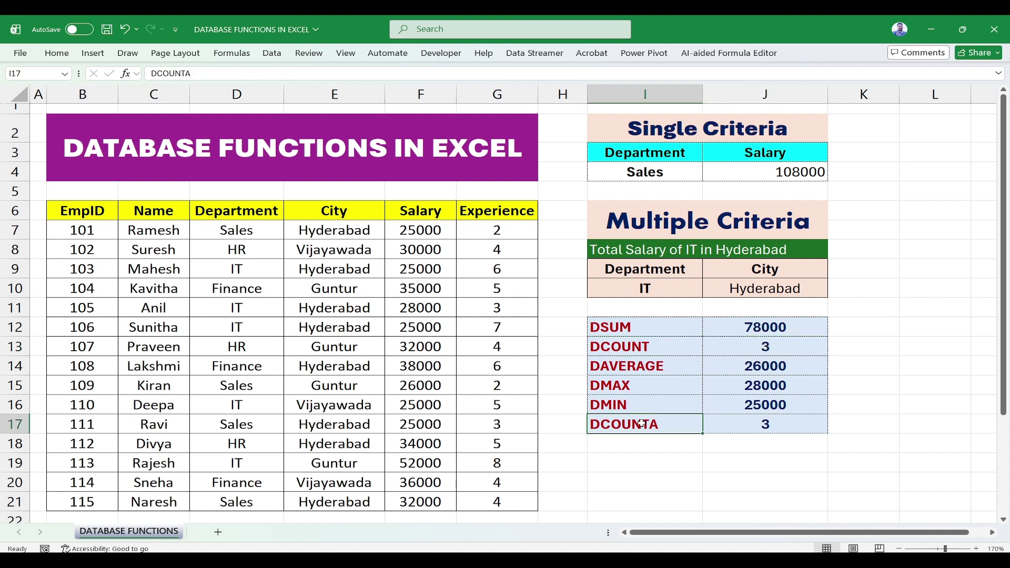
click(781, 424)
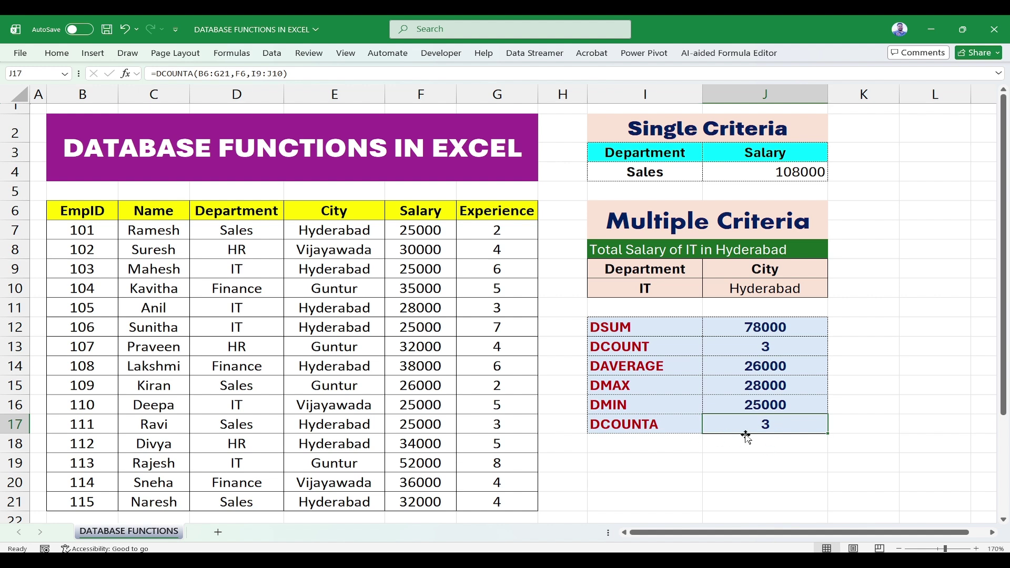
click(742, 349)
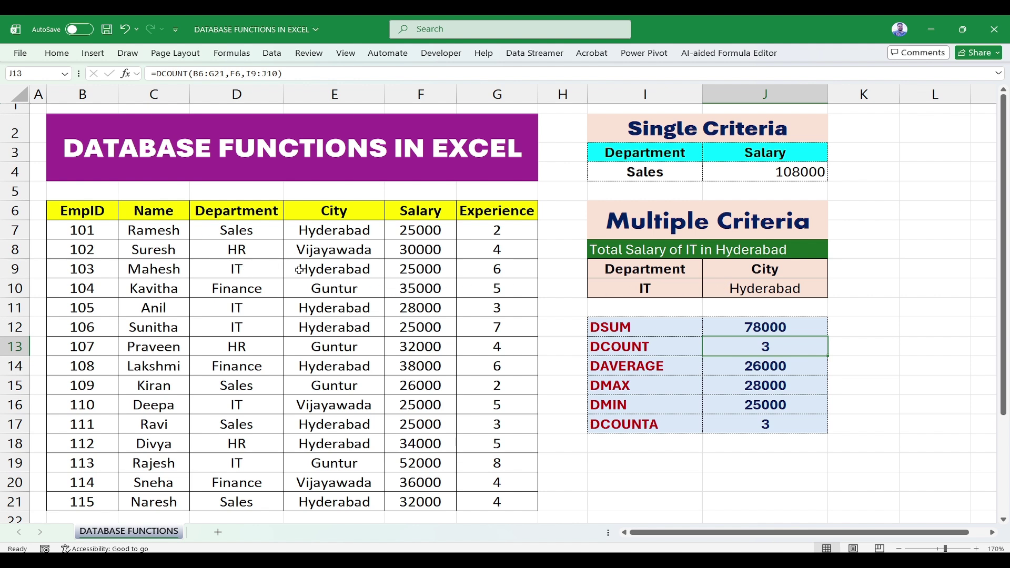
click(423, 270)
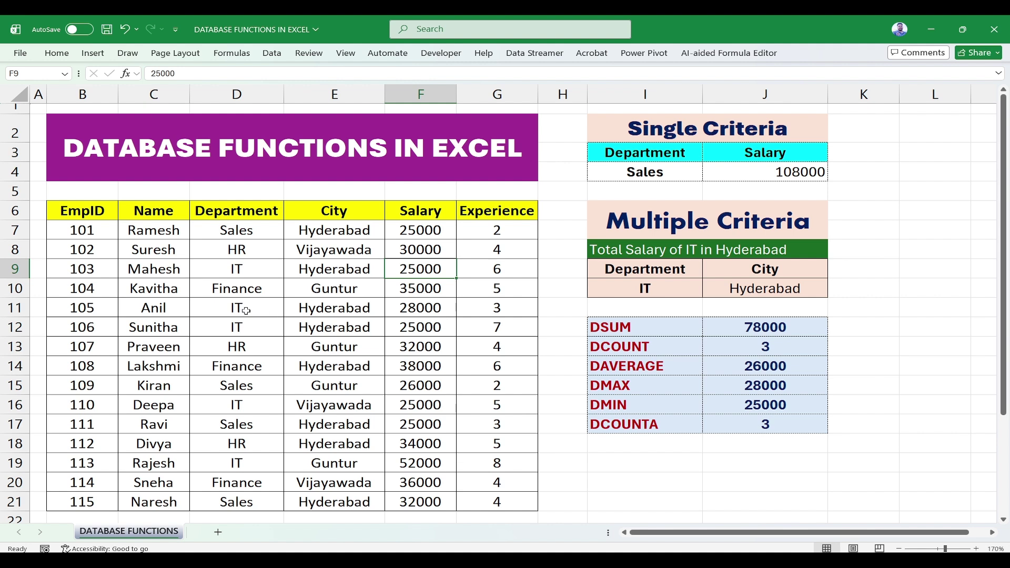
Replace the salary in F12 with the text "due" and compare the DCOUNT and DCOUNTA results in J13 and J17
click(405, 329)
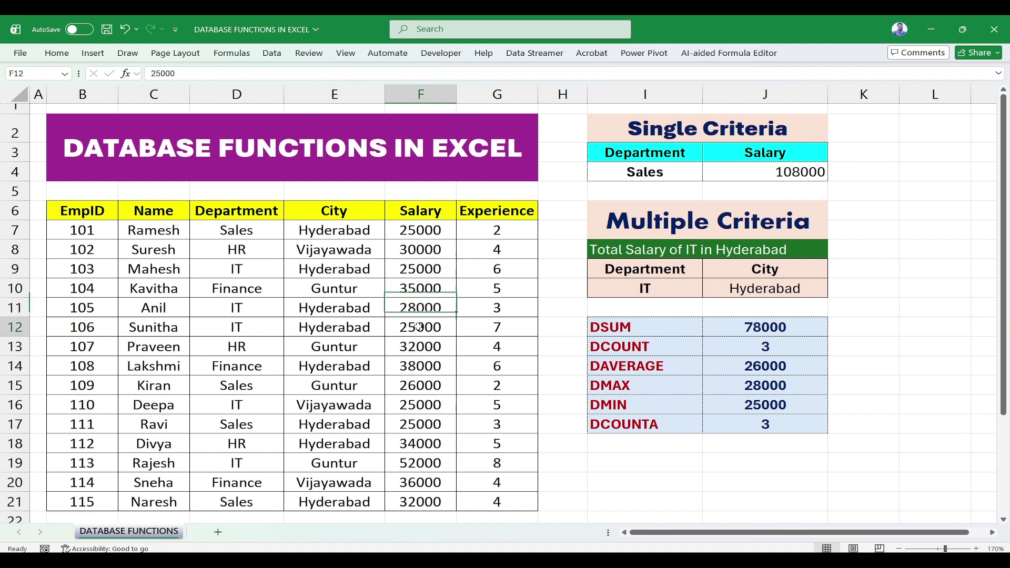
text(due)
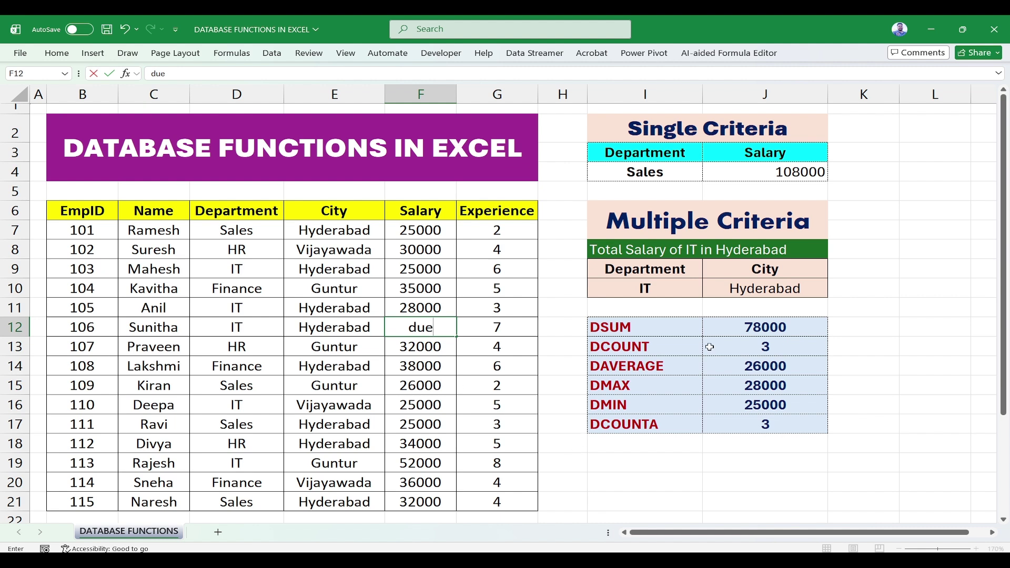
click(699, 480)
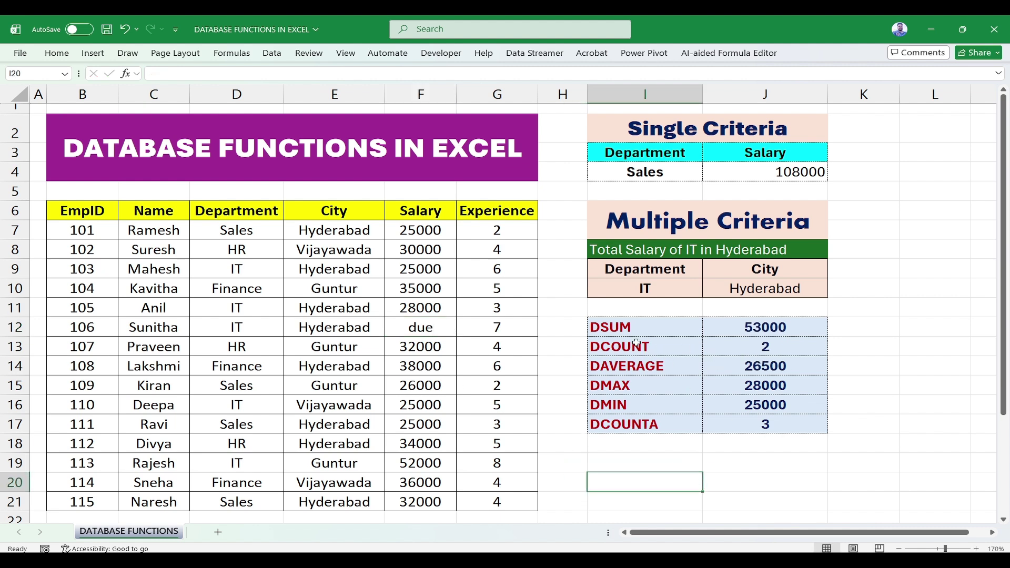
click(764, 348)
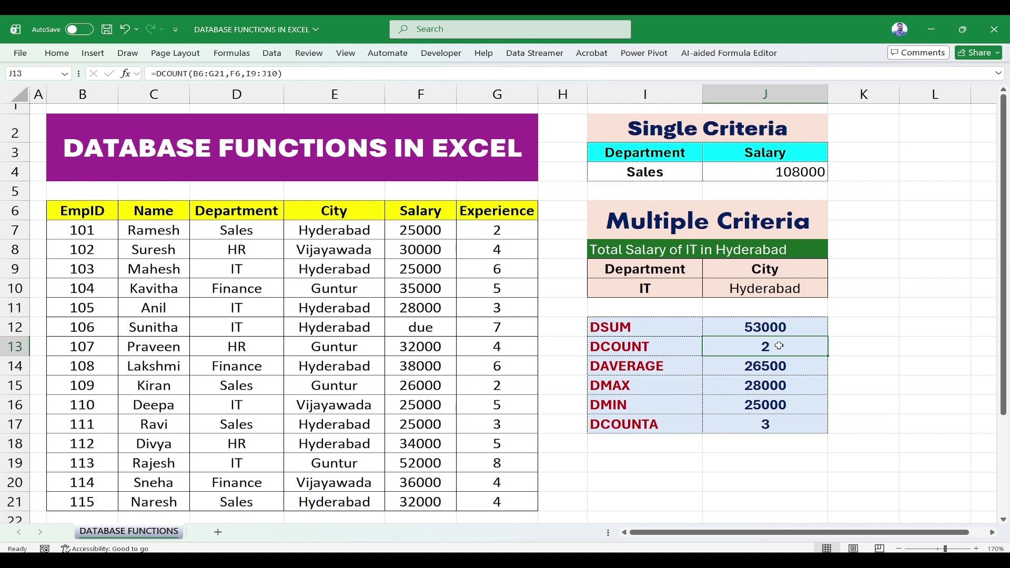
click(774, 432)
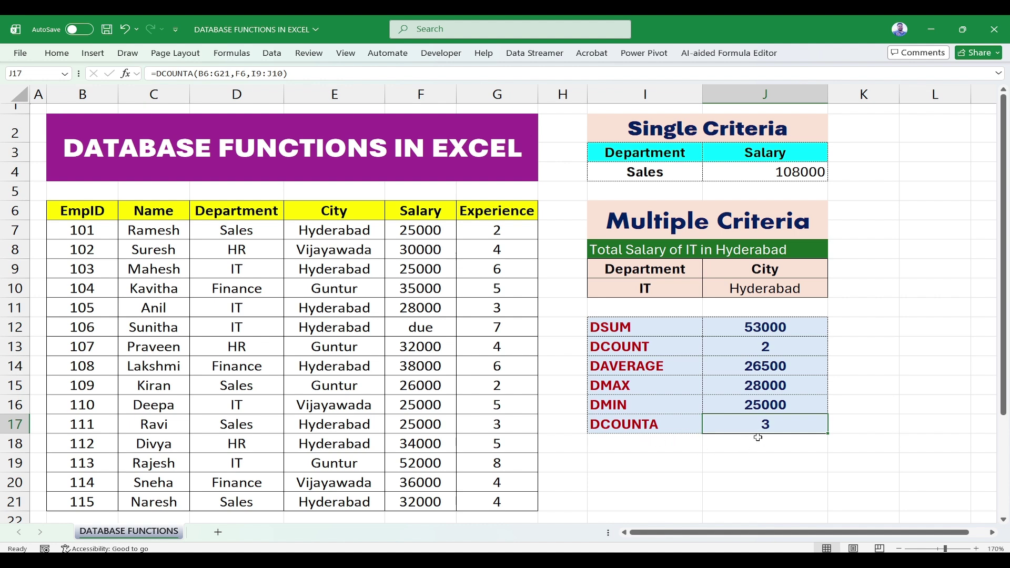
click(672, 430)
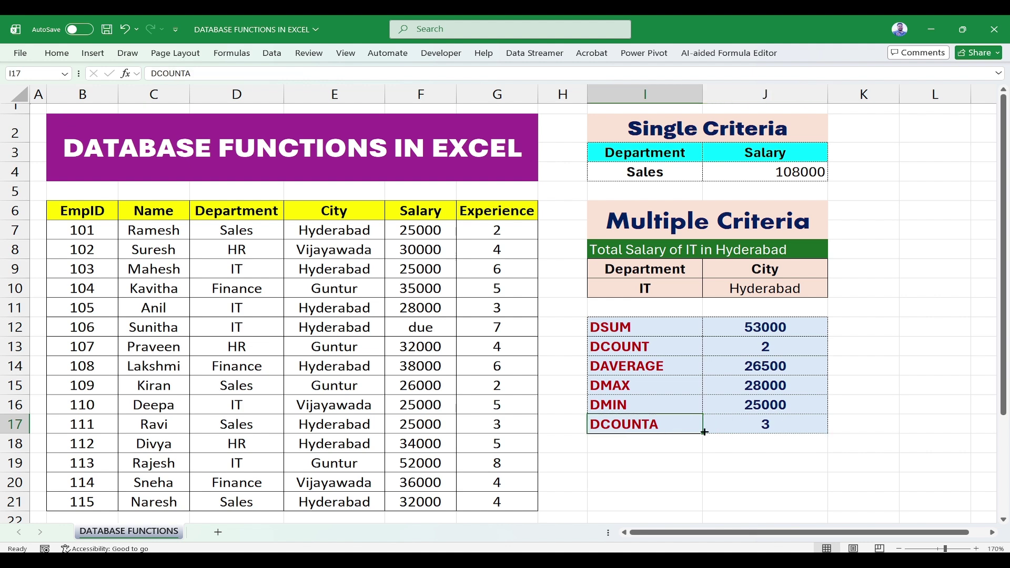
Clear the salary cell F12 and check how DCOUNTA in J17 treats the blank cell
click(438, 329)
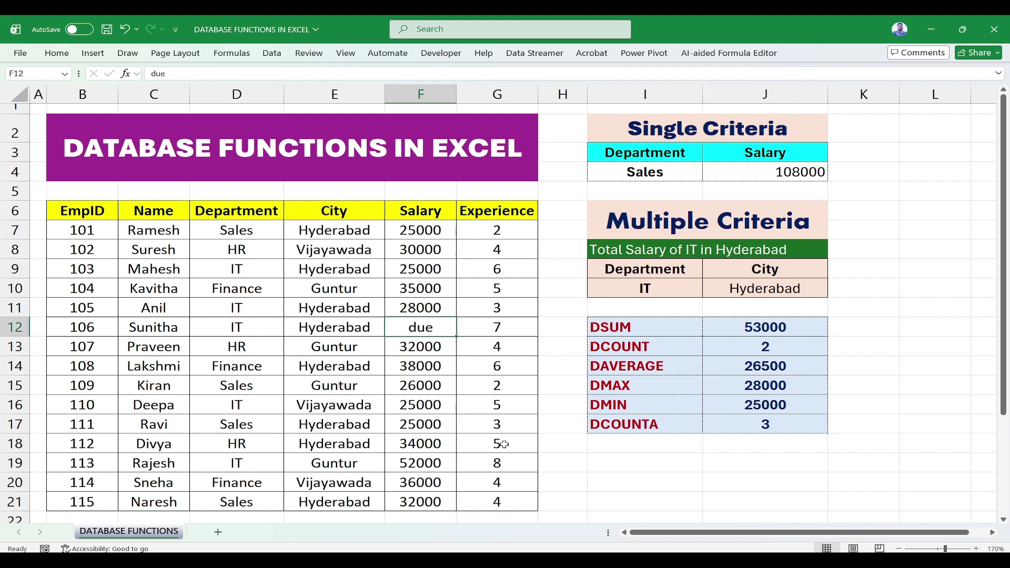
key(Delete)
click(753, 430)
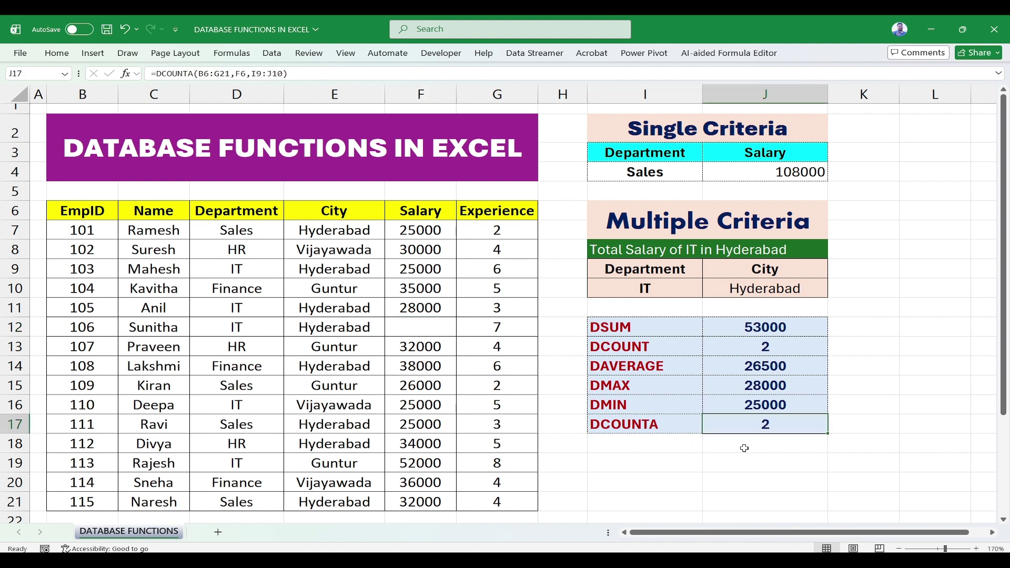
click(731, 461)
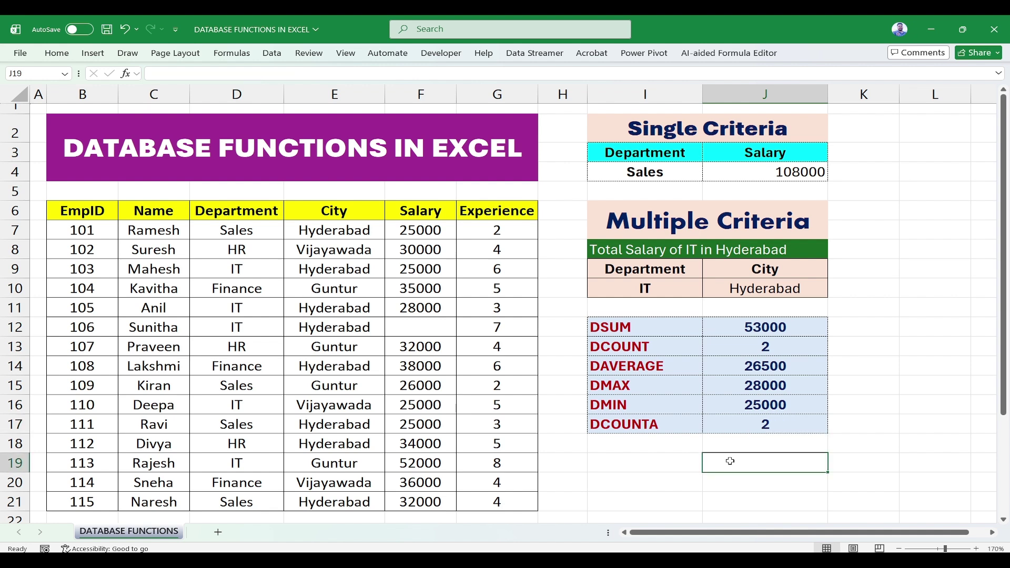
Enter "due" in the blank salary cell F12 again and review DCOUNT against DCOUNTA
click(425, 324)
double_click(426, 324)
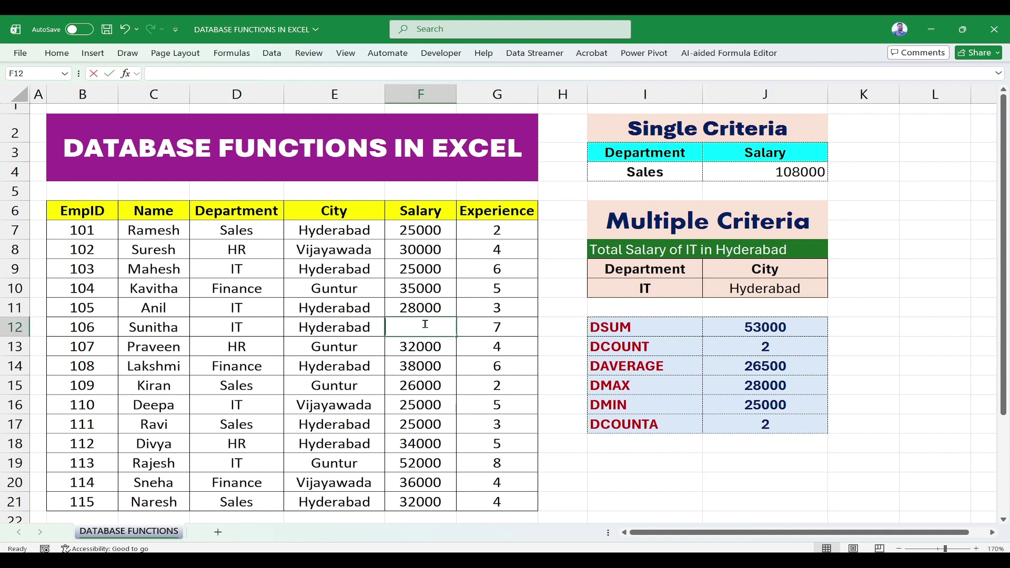
text(due)
click(733, 454)
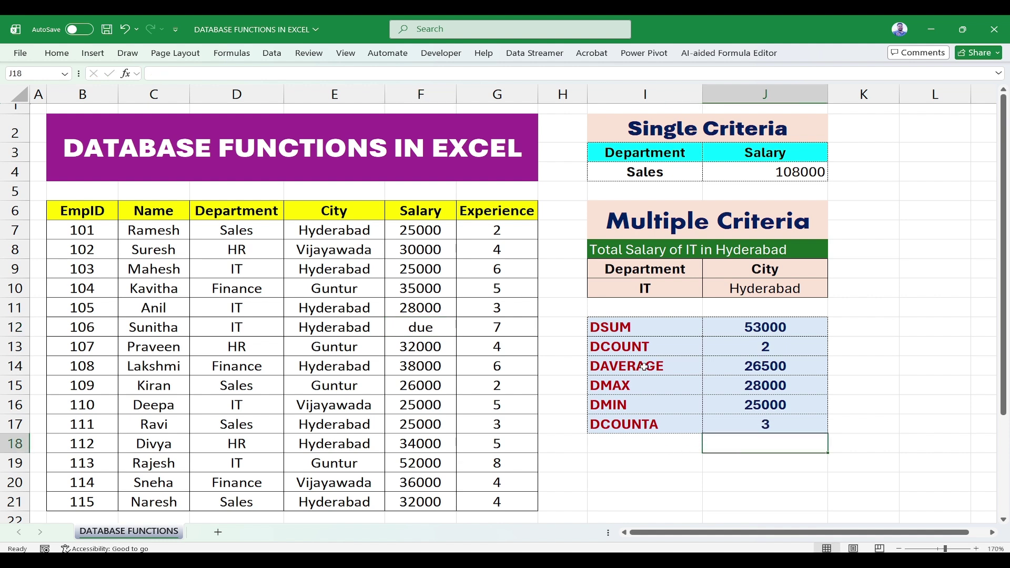
click(650, 352)
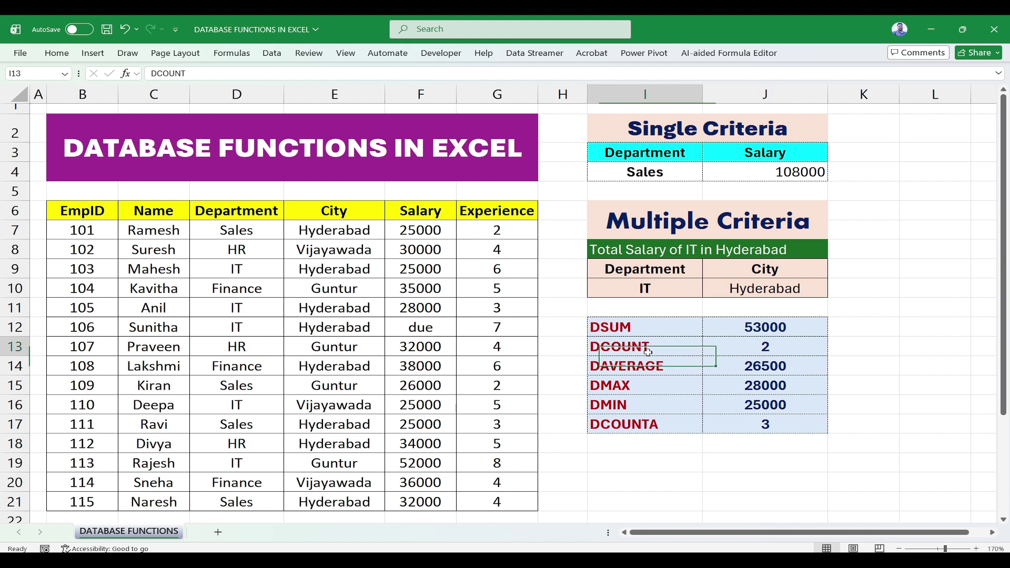
click(642, 423)
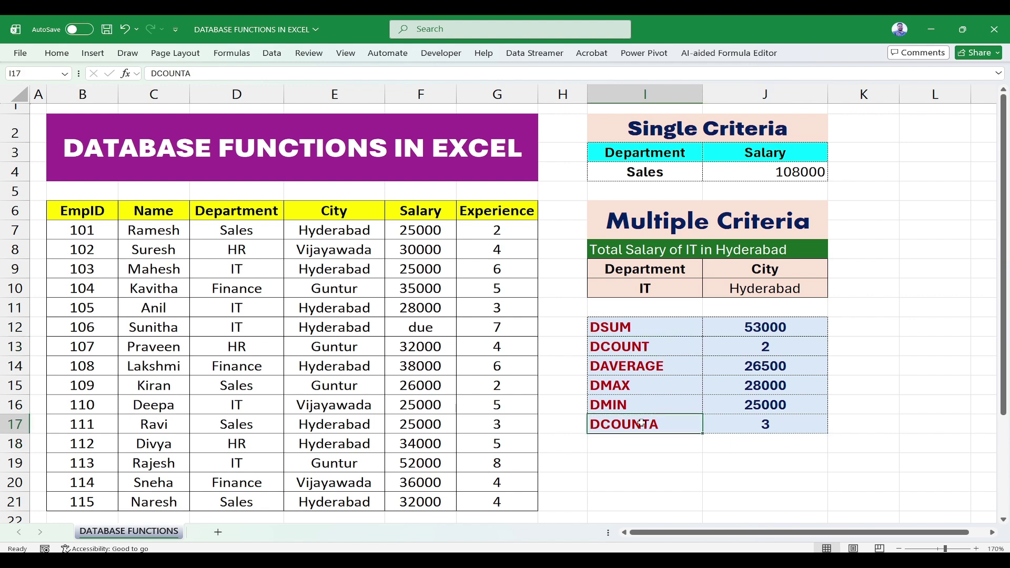
click(681, 445)
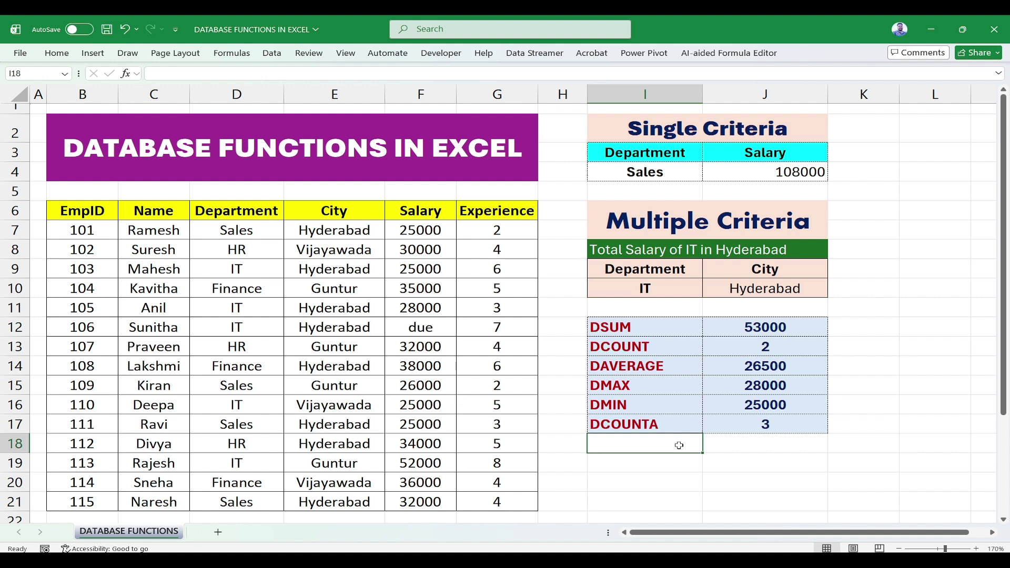
click(749, 457)
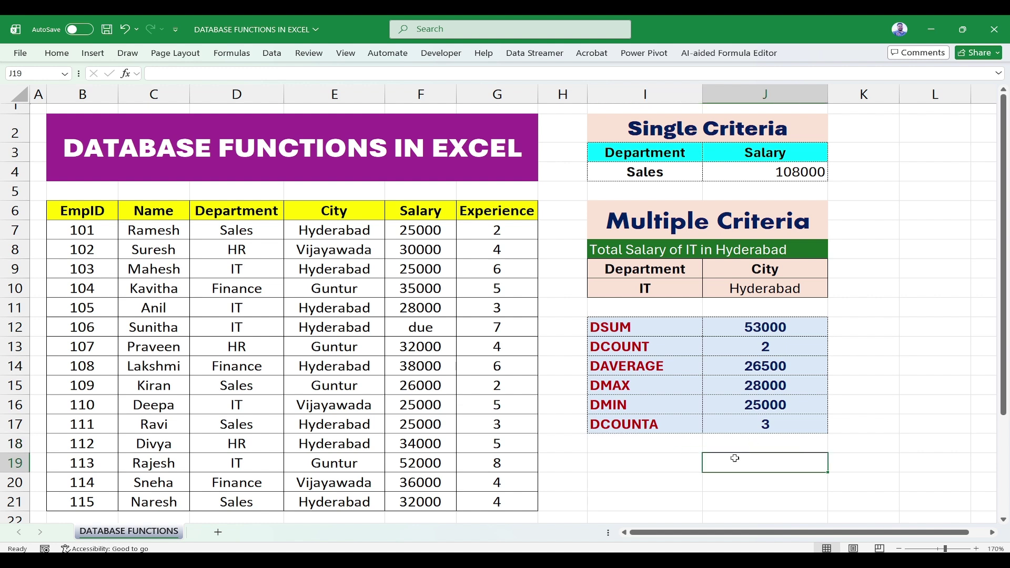
click(608, 469)
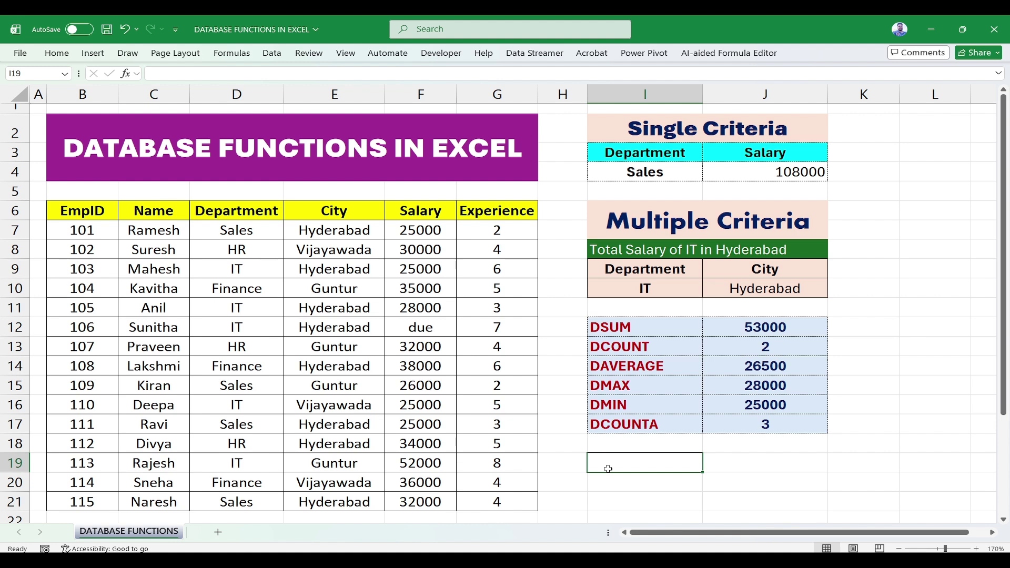
click(891, 502)
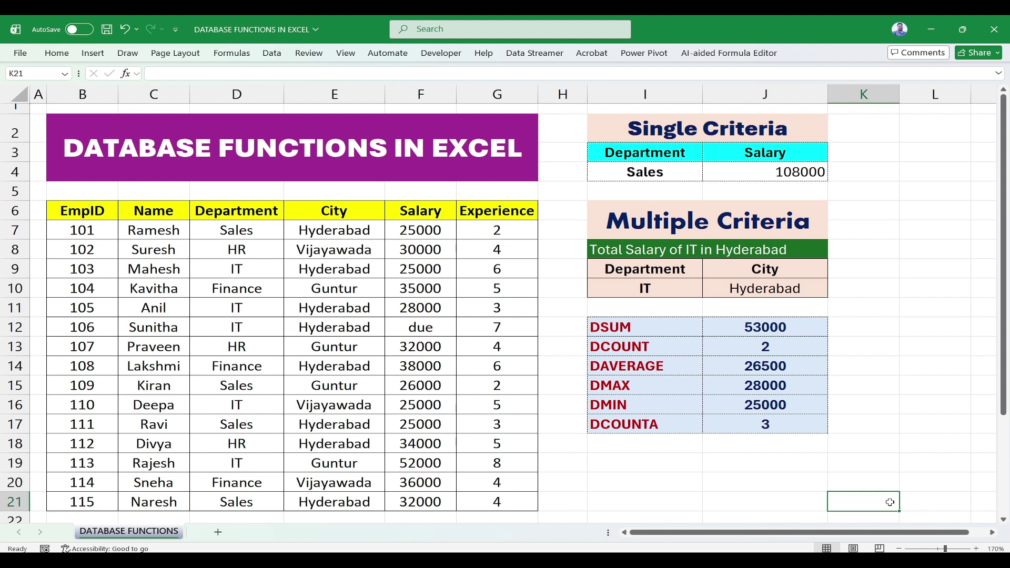